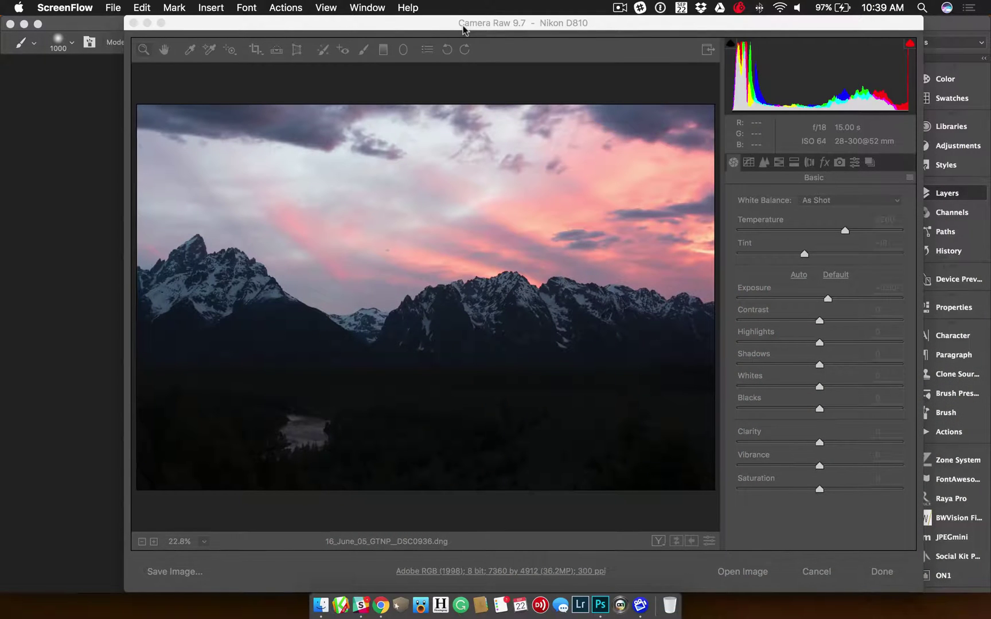
- Toggle lens profile corrections off and back on, then open the sunset photo in Photoshop
left_click(520, 29)
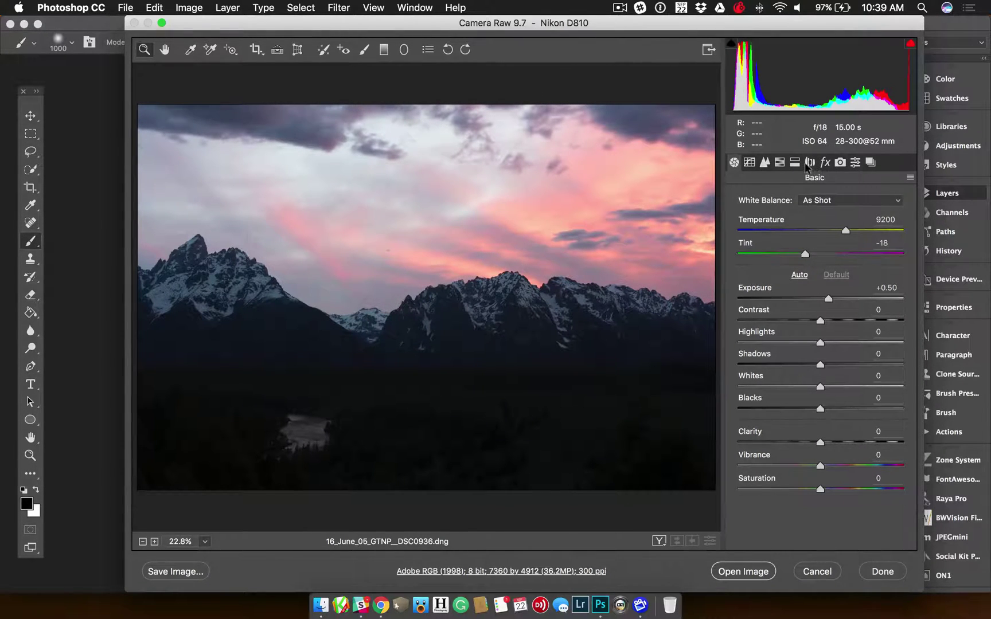
left_click(807, 164)
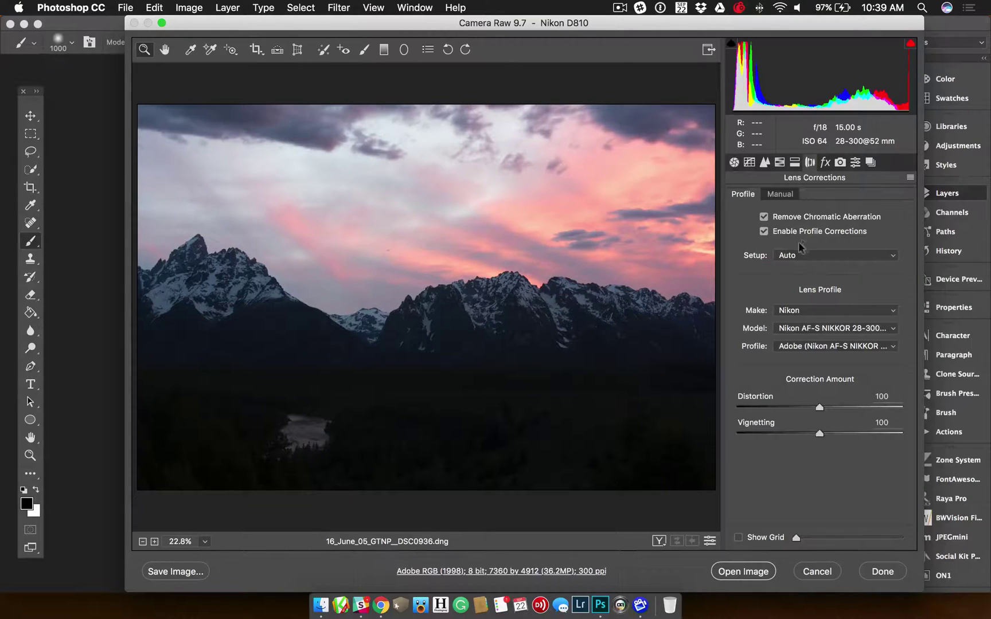
left_click(764, 232)
left_click(764, 231)
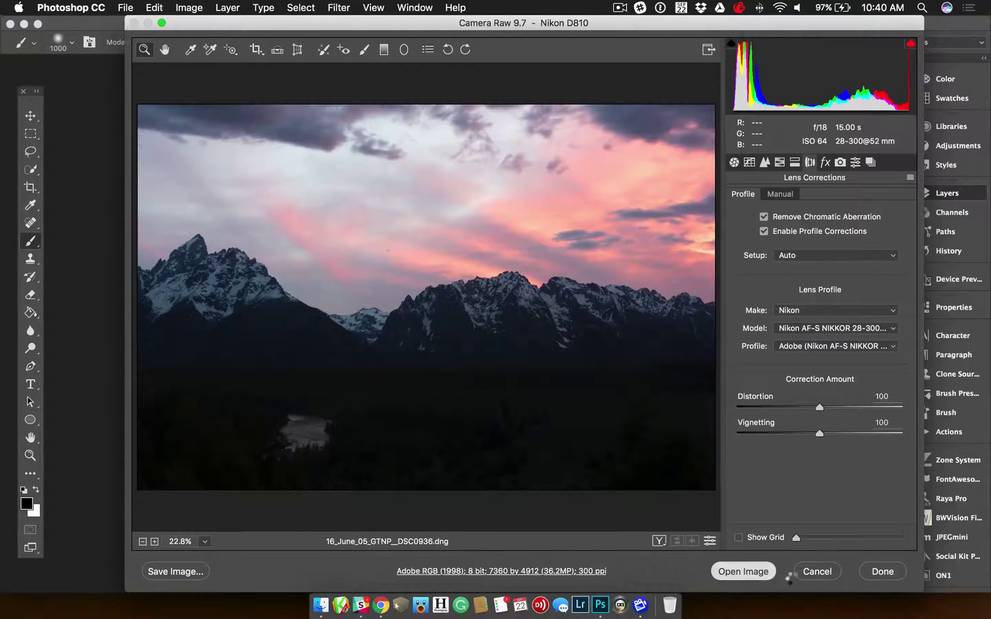
left_click(804, 577)
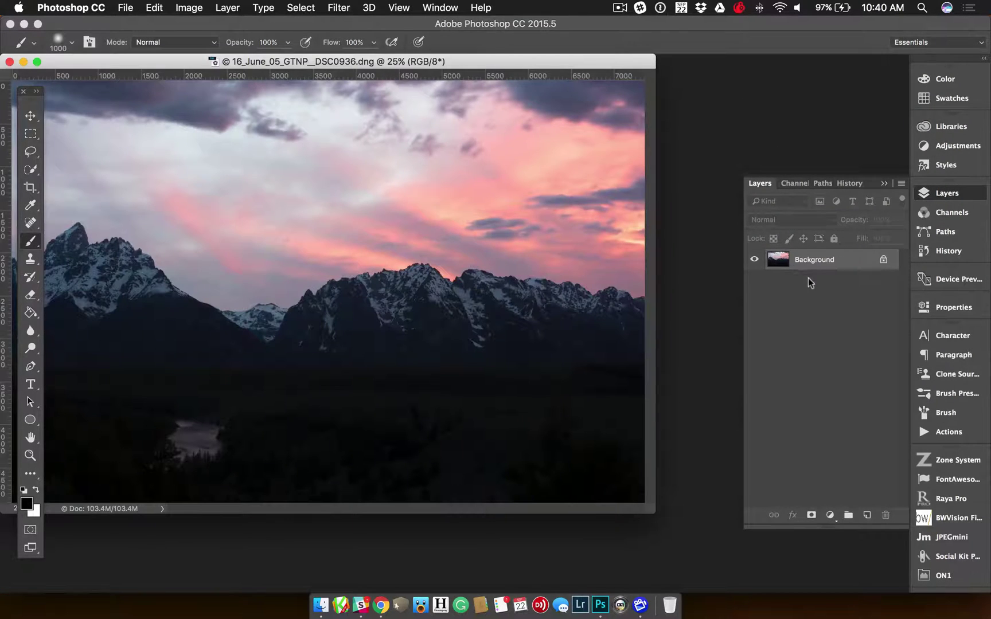
- Open the Zone System panel and browse its Tone, Color and Effects swatches beside the photo
left_click_drag(362, 62, 430, 81)
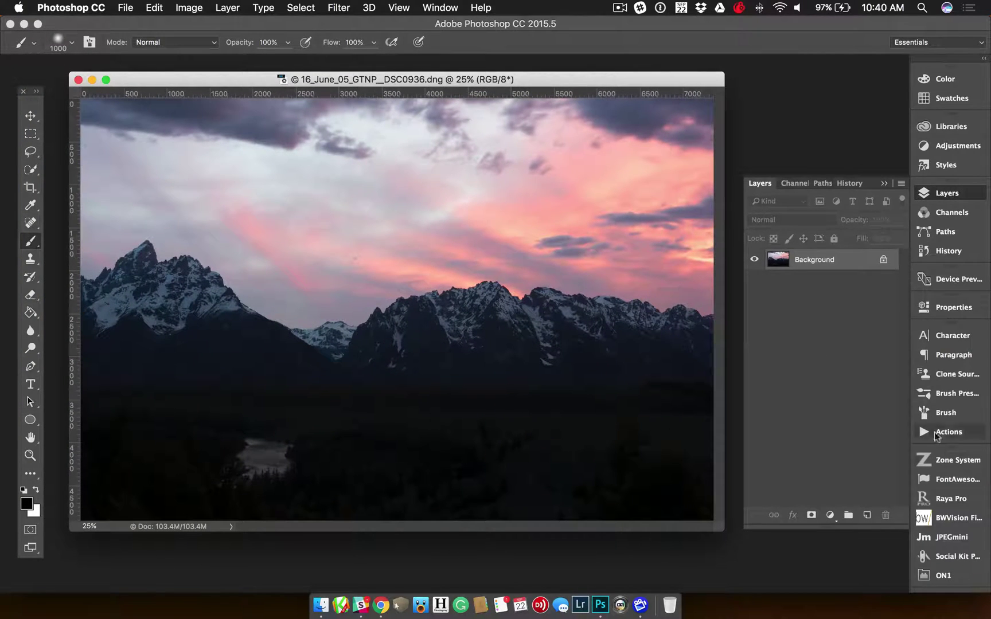
left_click(945, 460)
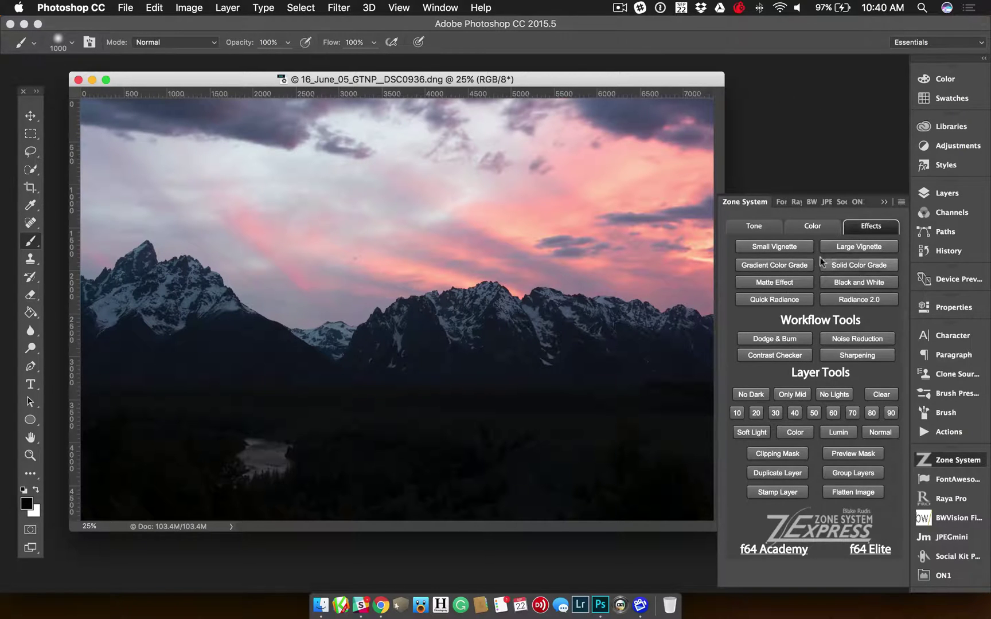
left_click(754, 226)
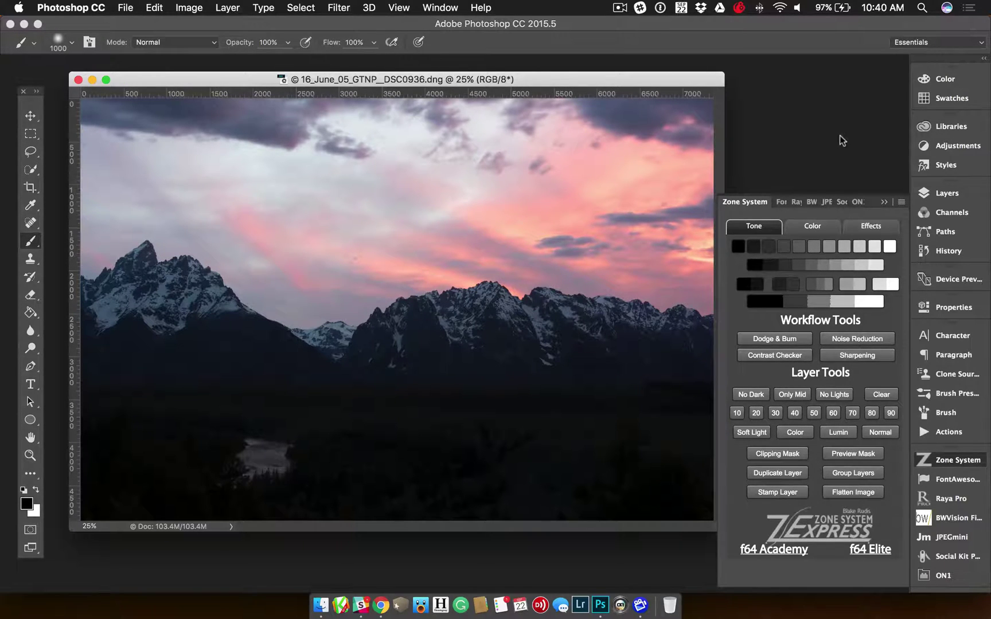
left_click_drag(588, 79, 576, 81)
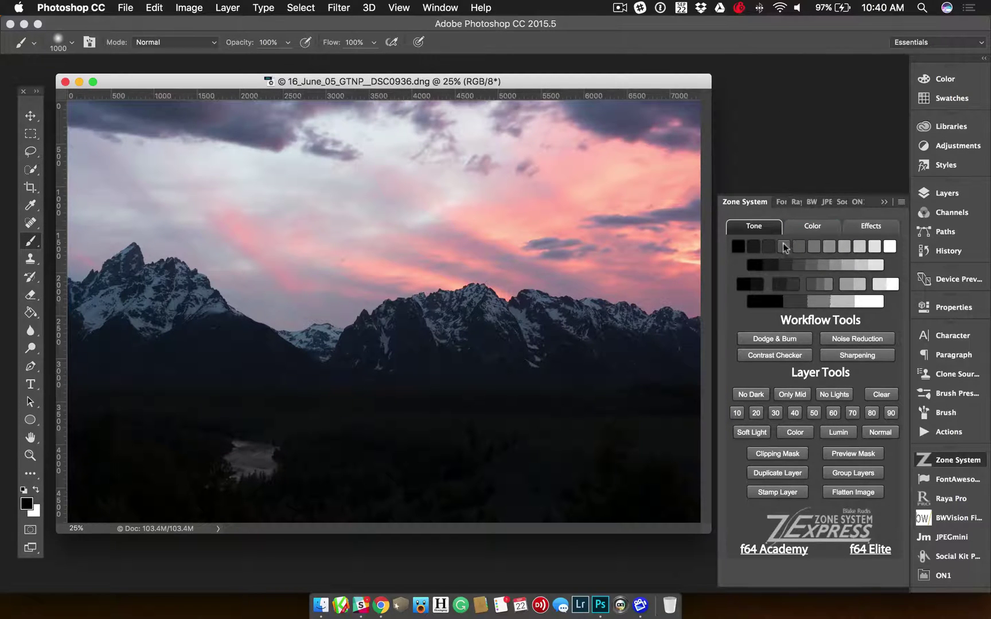
left_click(809, 233)
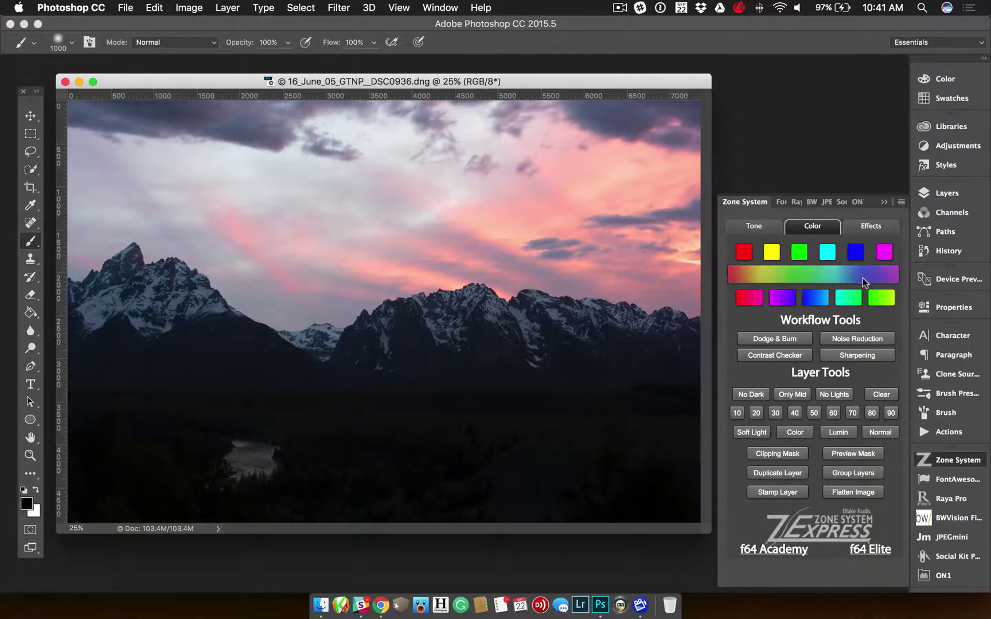
left_click(871, 226)
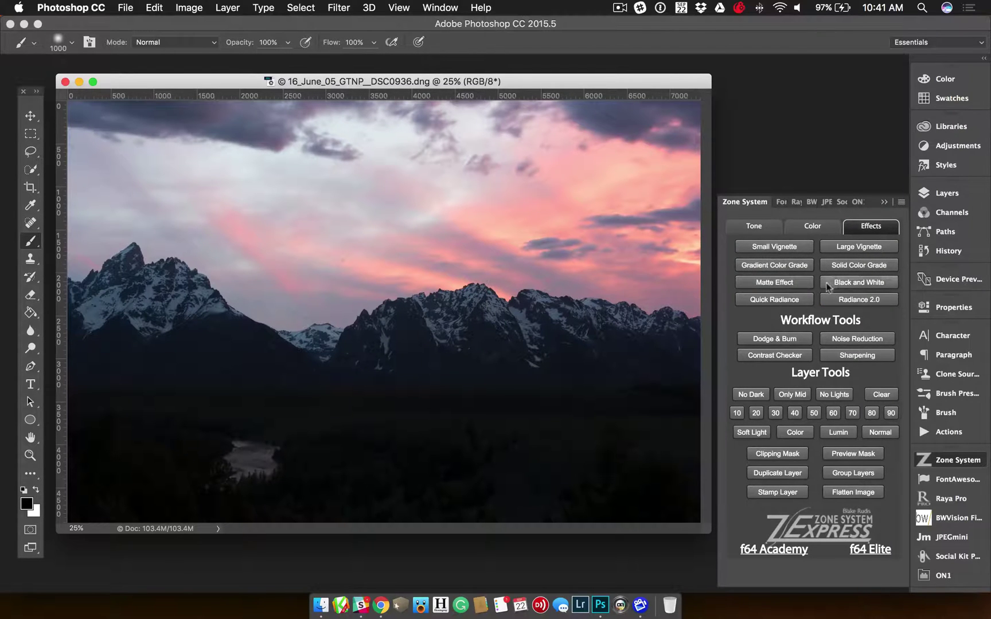
- Return to the Zone System Tone swatches to generate the Zone System curves group
left_click(754, 226)
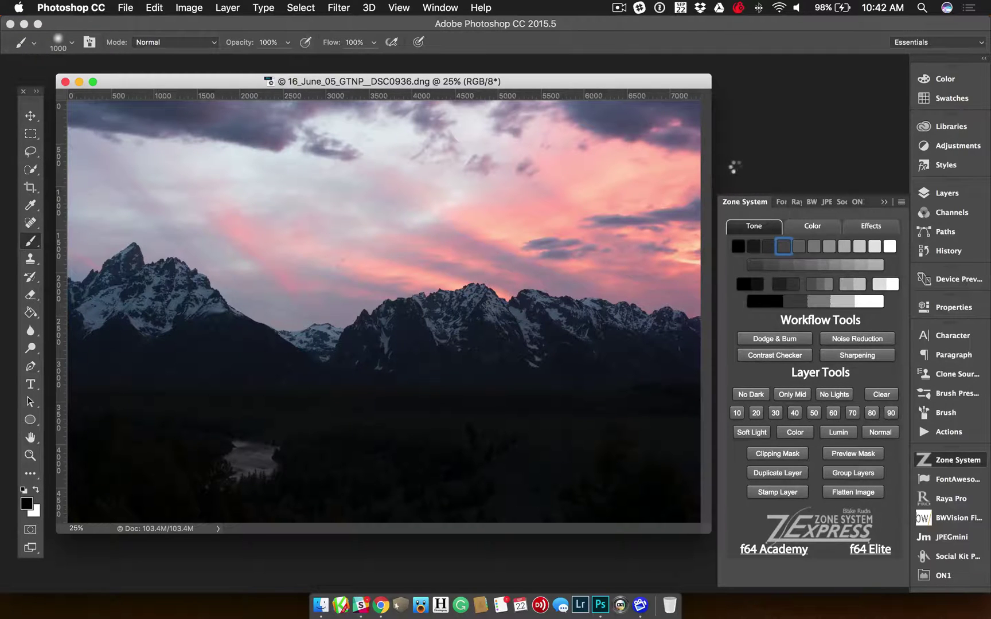
- Show the Layers panel and expand the Zone System group to reveal Zone 0–10
left_click(932, 193)
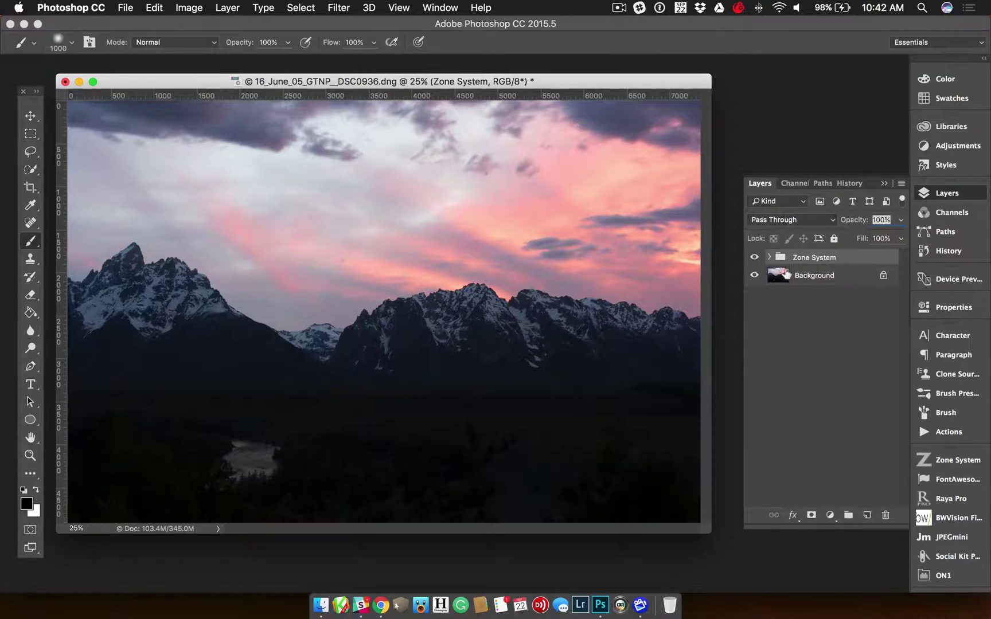
left_click(768, 257)
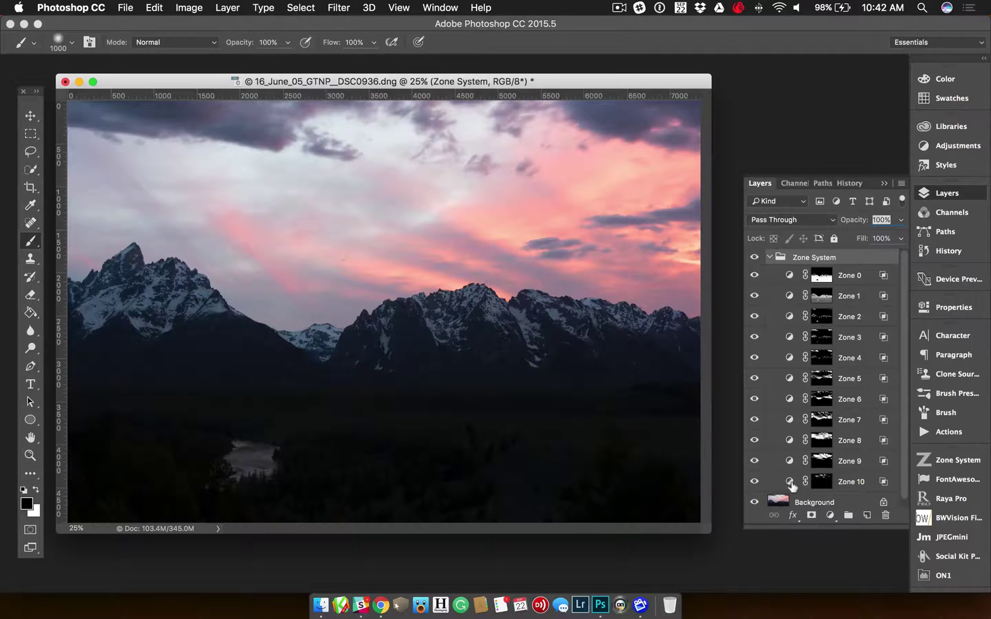
- Lift the Zone 0 curve near the black point, then ease it back nearly straight
left_click(790, 276)
double_click(790, 277)
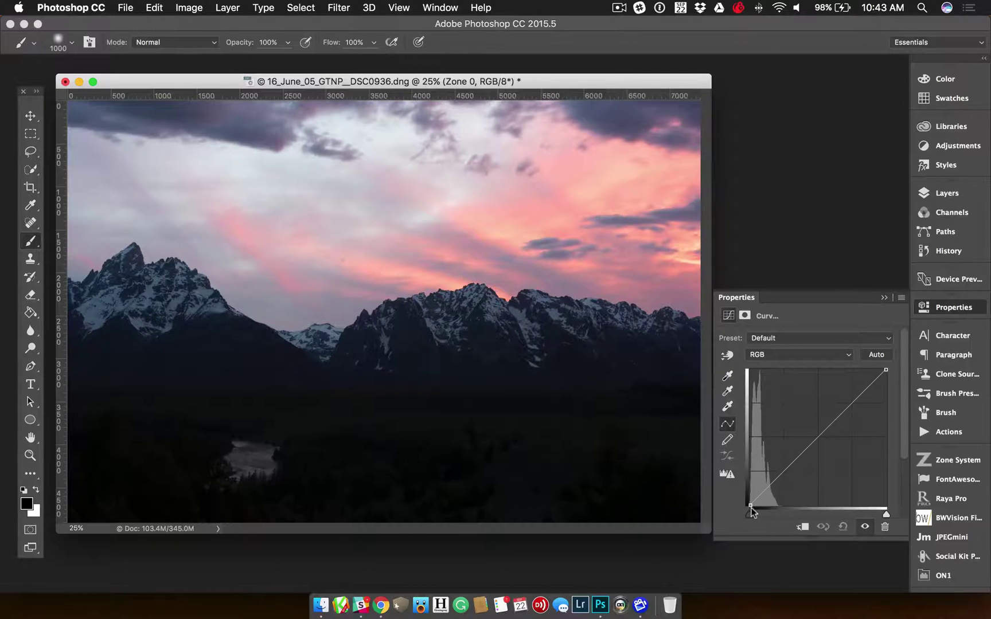
left_click_drag(753, 501, 759, 484)
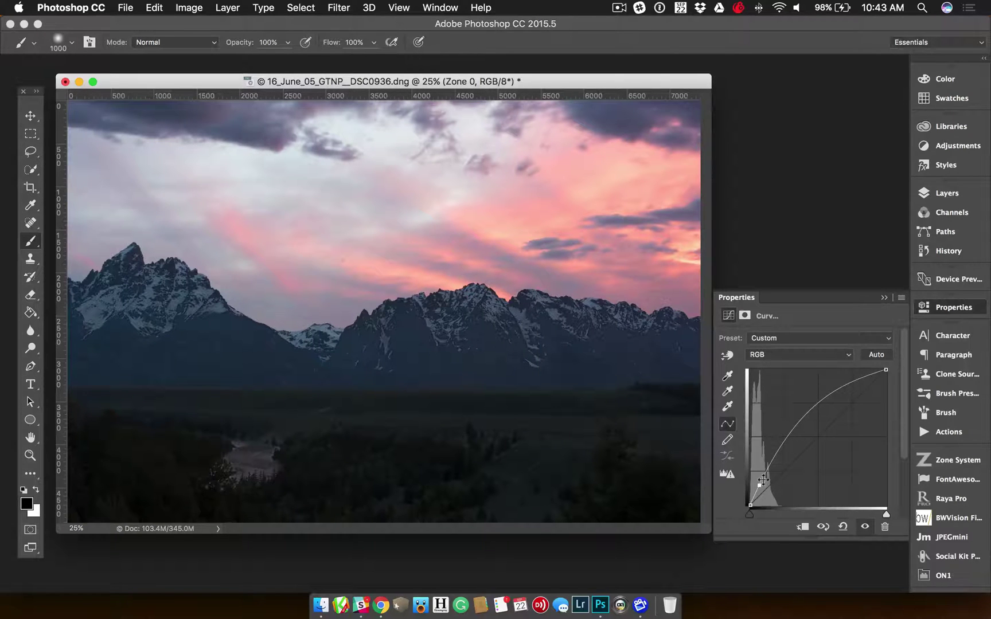
mouse_move(759, 485)
left_mouse_down()
mouse_move(751, 499)
mouse_move(765, 488)
left_mouse_up()
left_click(920, 194)
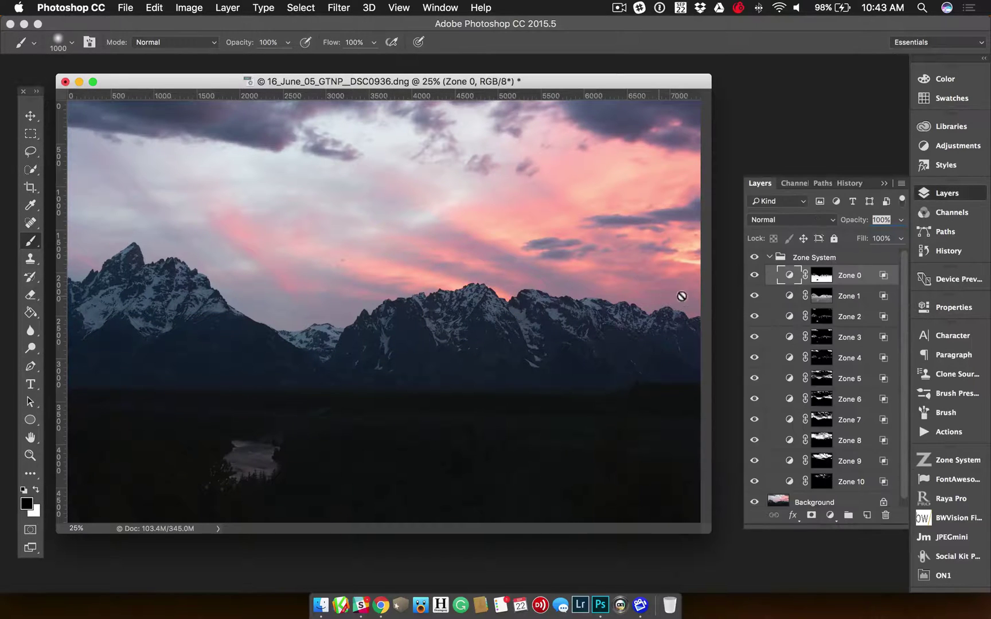
- Bow the Zone 1 and Zone 2 curves upward, toggling Zone 1's visibility to compare
double_click(789, 295)
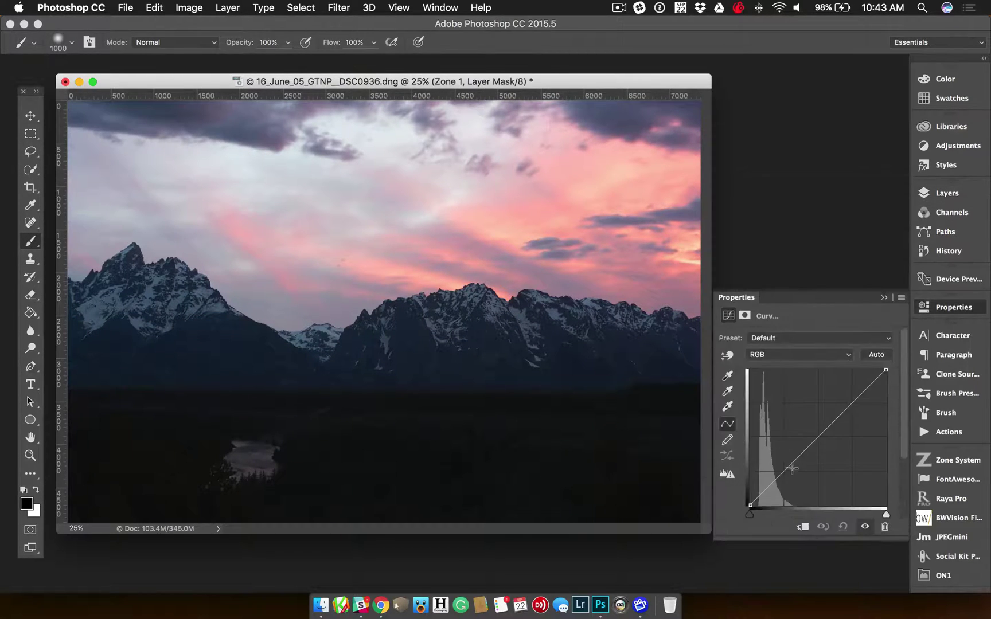
mouse_move(765, 490)
left_mouse_down()
mouse_move(763, 469)
mouse_move(771, 478)
left_mouse_up()
left_click(761, 491)
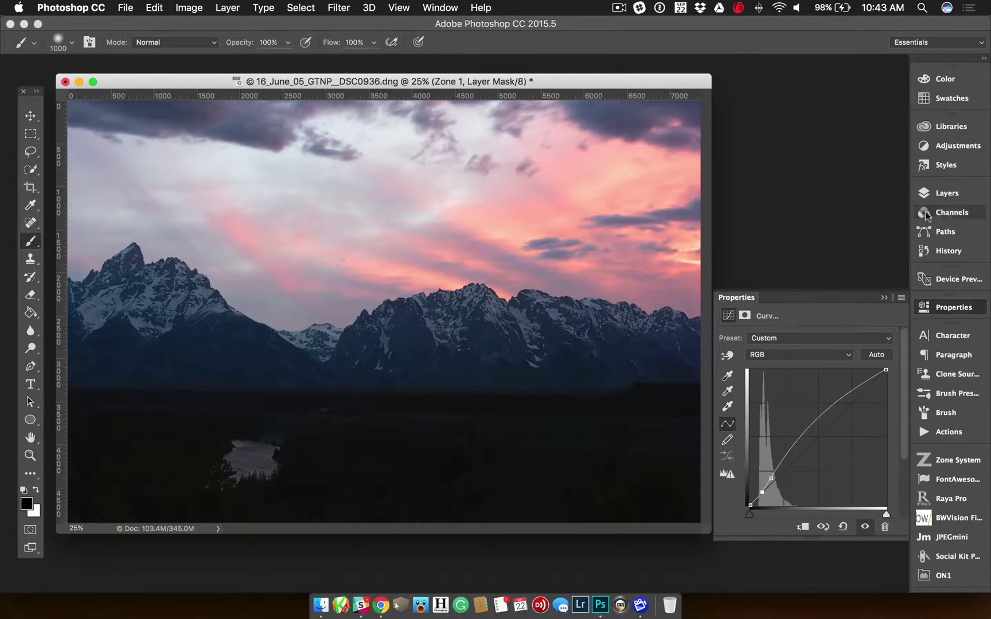
left_click(946, 194)
left_click(753, 295)
left_click(755, 296)
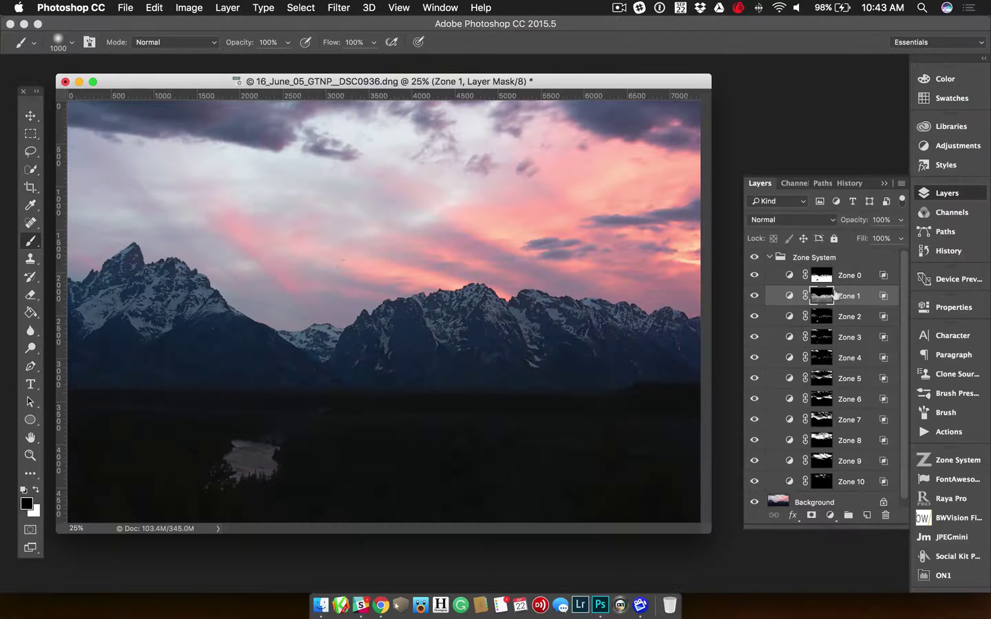
double_click(789, 317)
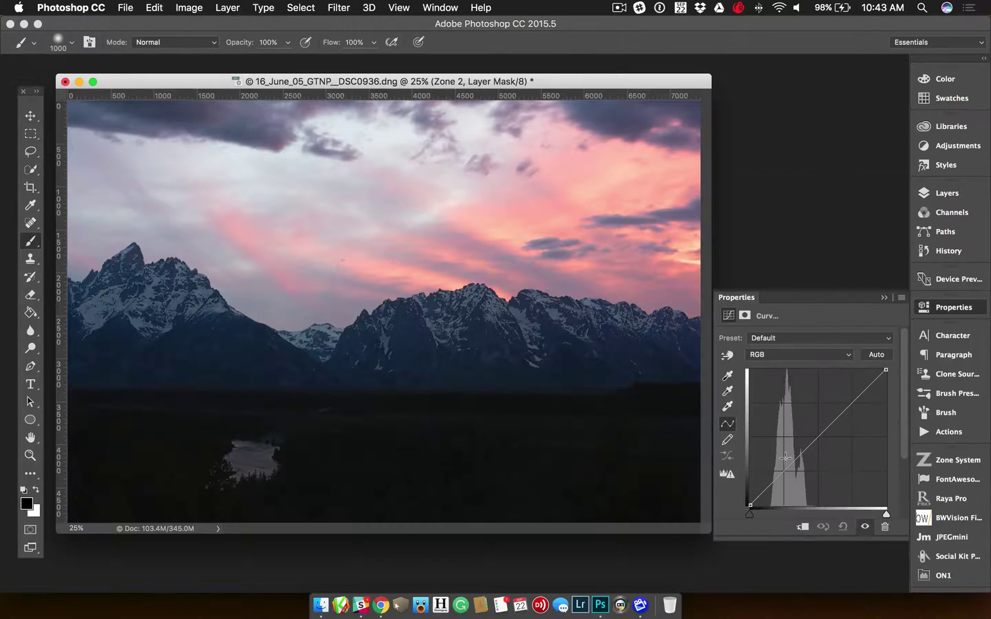
mouse_move(785, 458)
left_mouse_down()
mouse_move(784, 437)
mouse_move(791, 446)
mouse_move(777, 468)
left_mouse_up()
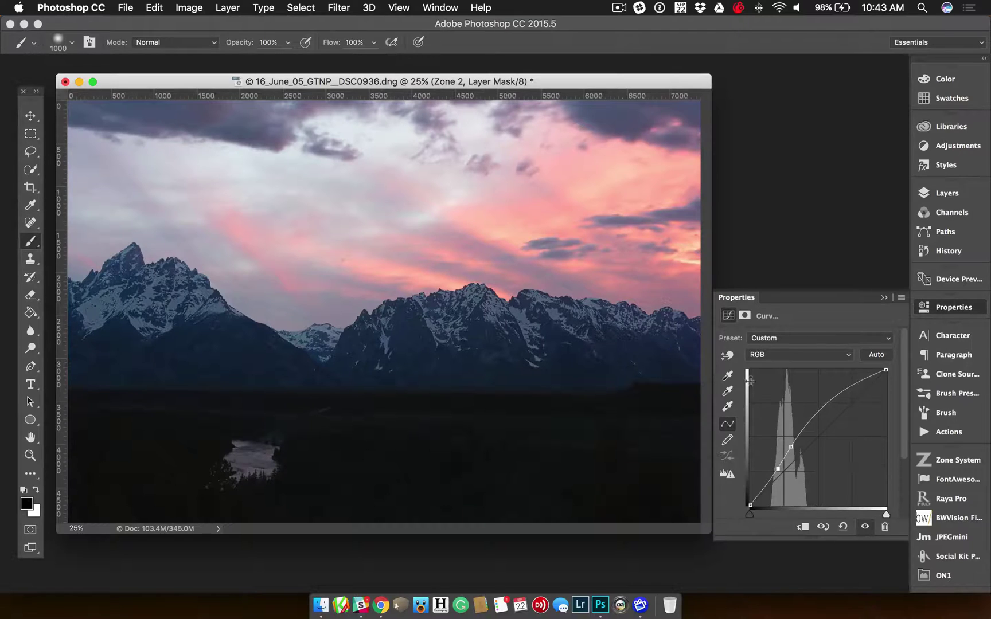
- Lift the Zone 3 curve slightly to brighten its tones
left_click(928, 193)
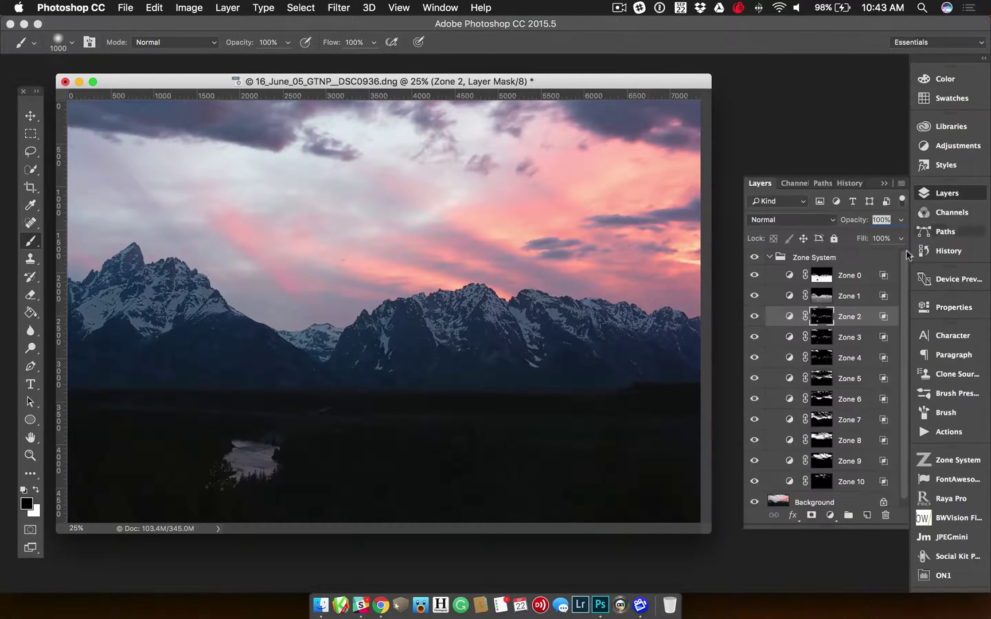
left_click(789, 341)
double_click(788, 338)
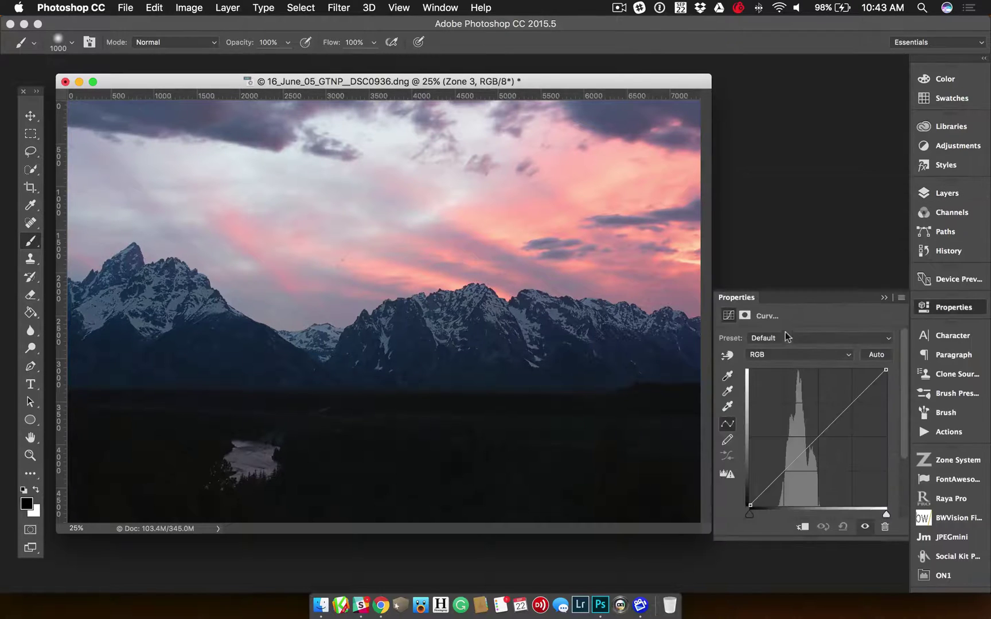
mouse_move(782, 458)
left_mouse_down()
mouse_move(798, 448)
mouse_move(787, 457)
left_mouse_up()
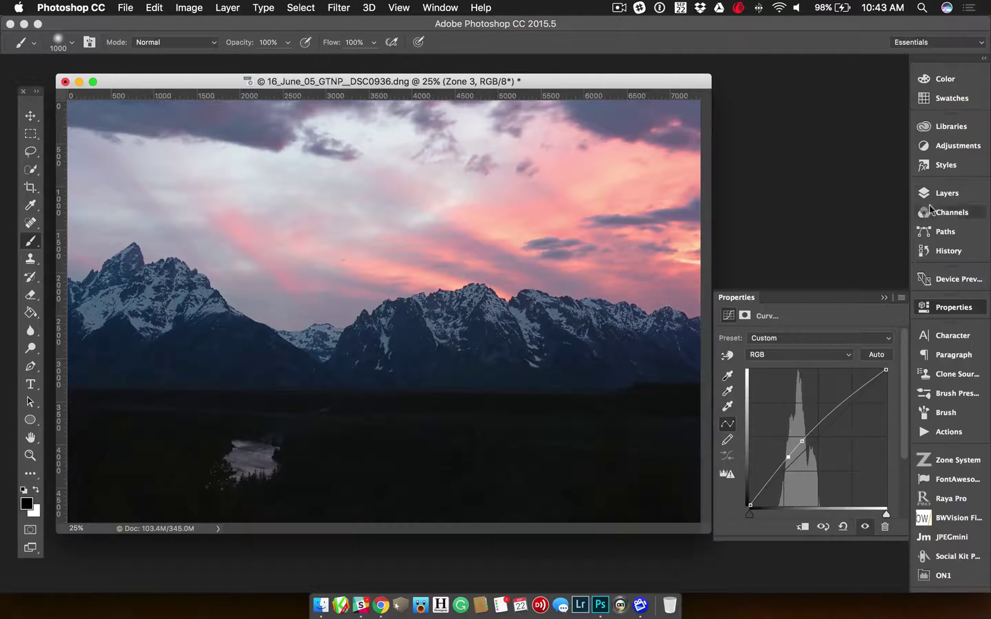
- Raise the Zone 4 curve with an upward bend to brighten it
left_click(946, 193)
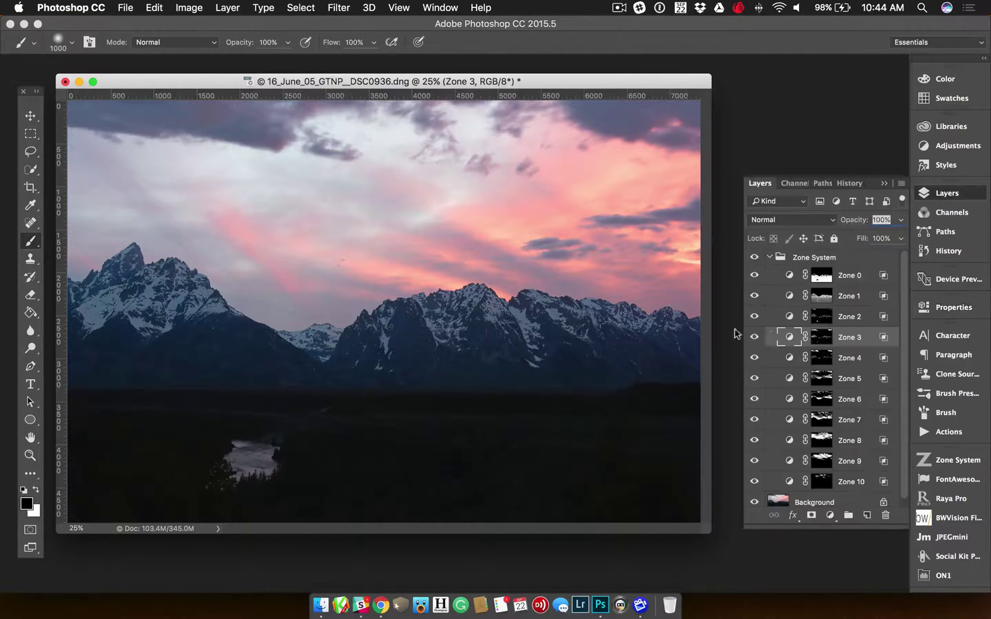
left_click(789, 360)
left_click(789, 361)
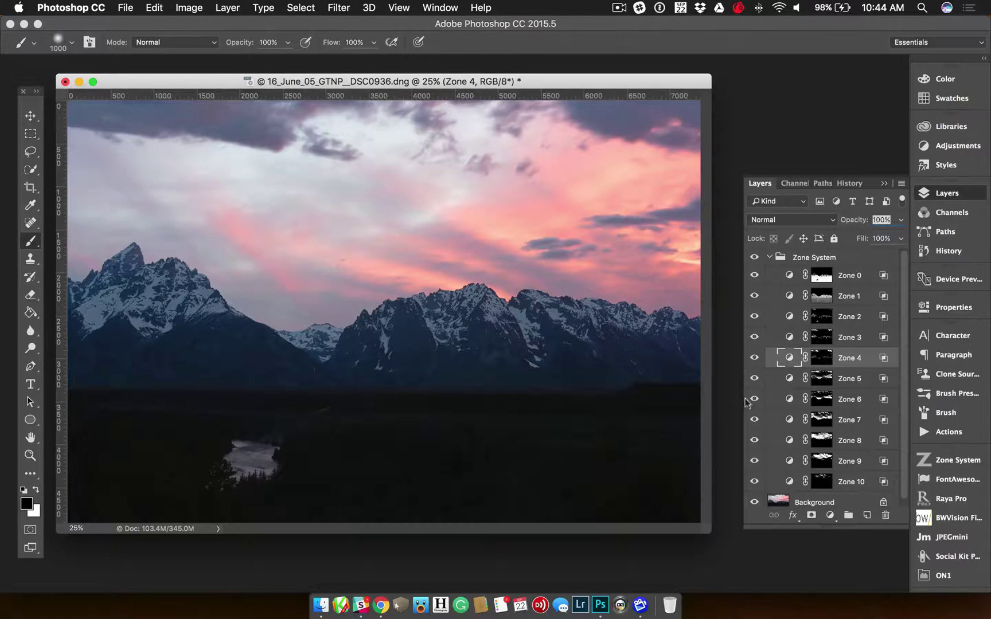
double_click(788, 358)
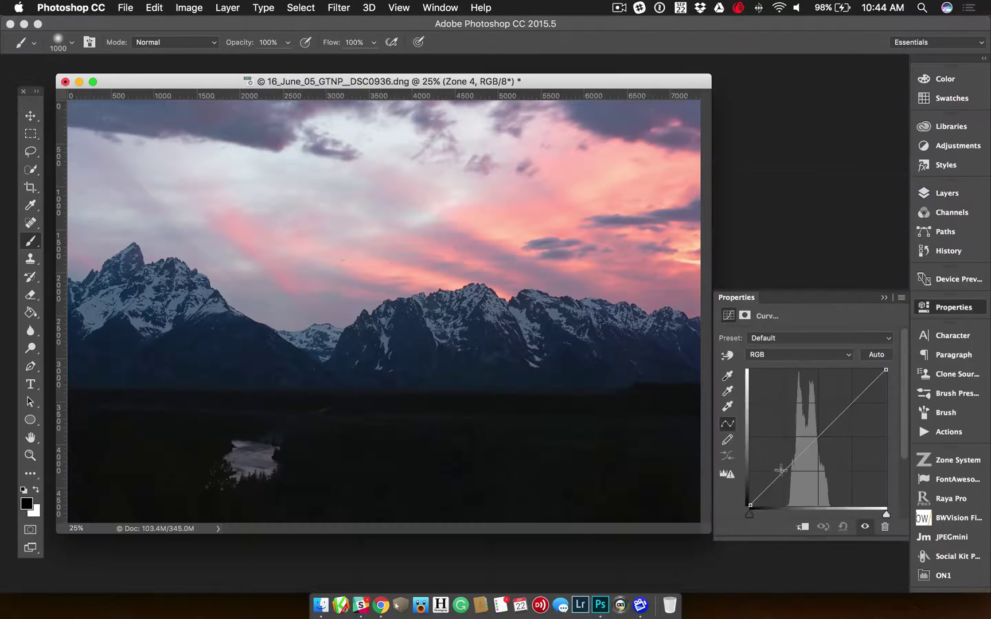
left_click_drag(787, 468, 812, 425)
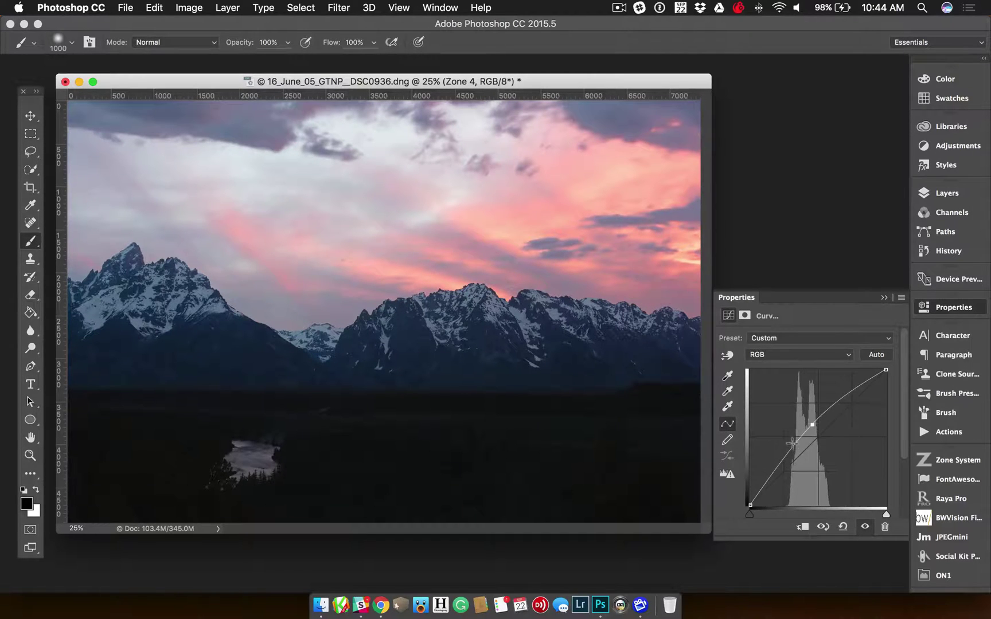
- Reshape the Zone 5 curve by dragging a point on it
left_click(946, 193)
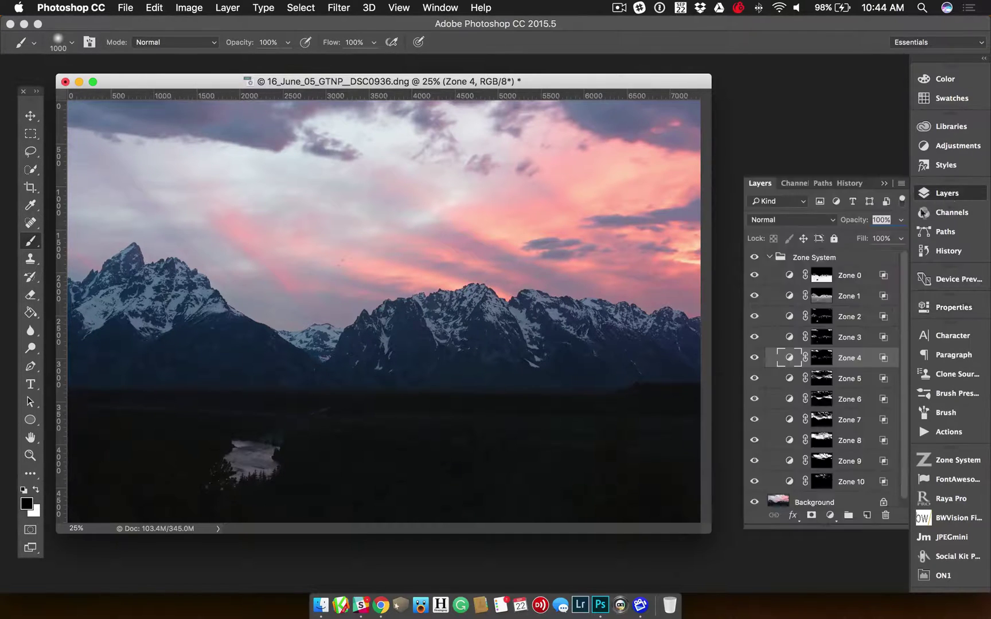
double_click(790, 379)
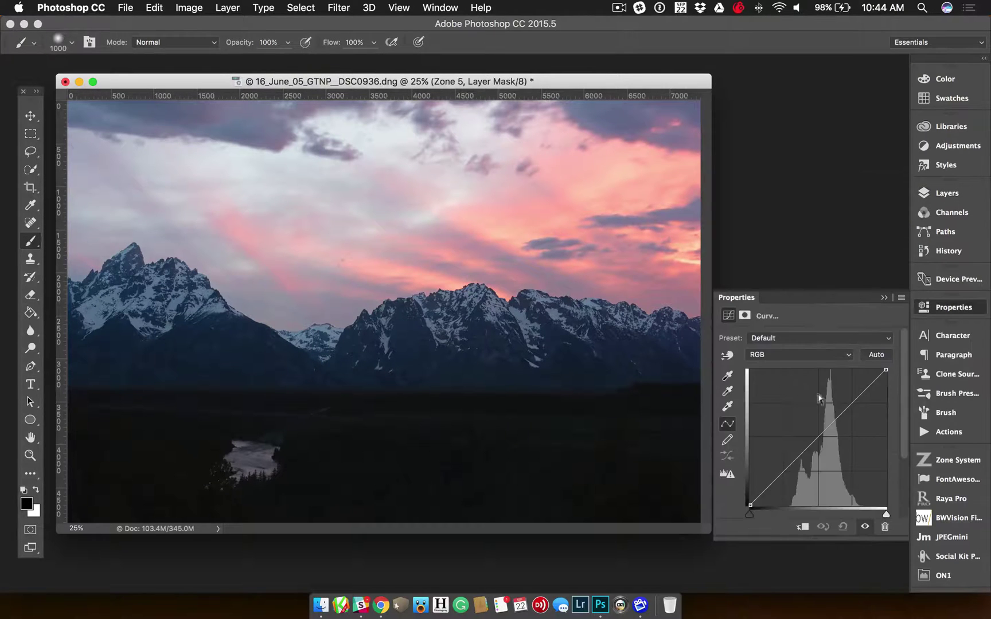
left_click_drag(826, 412, 804, 449)
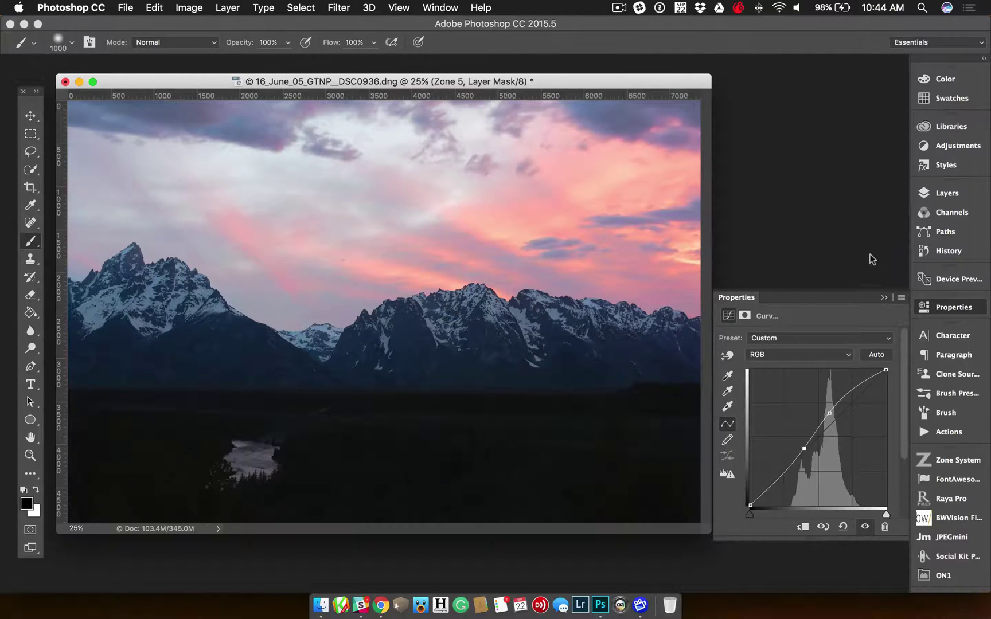
- Bow the Zone 6 curve upward with a mid-tone point and a lower point
left_click(935, 195)
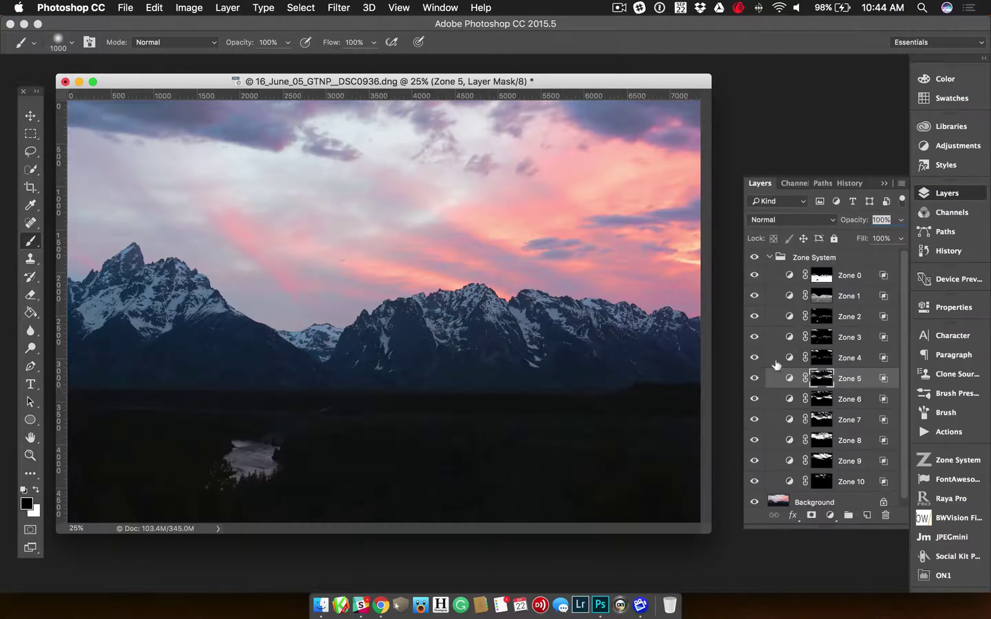
double_click(789, 399)
left_click(829, 416)
left_click_drag(829, 416, 828, 404)
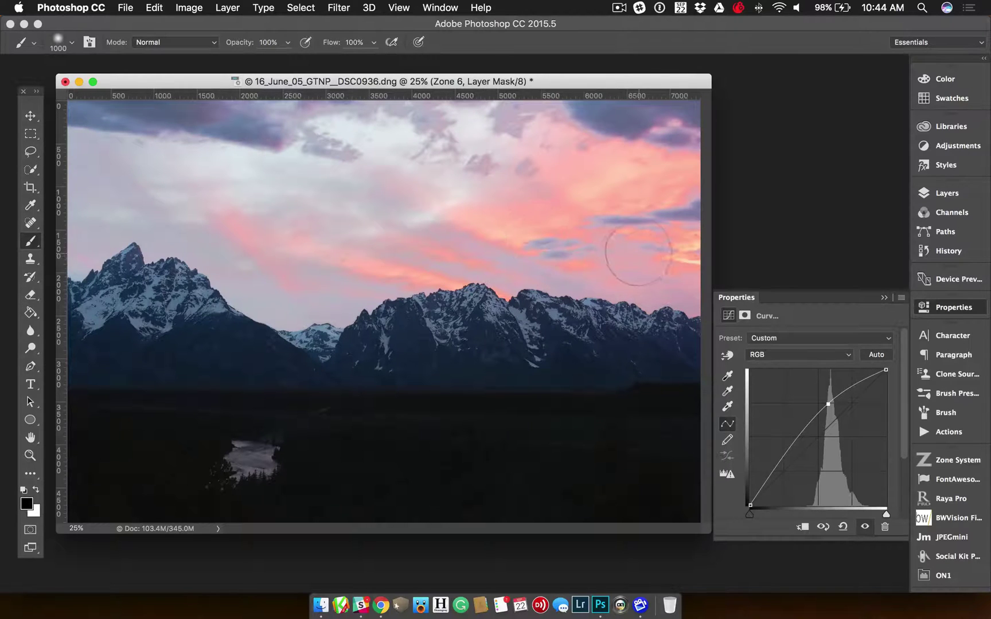
key("bracketleft")
key("bracketleft")
key("bracketleft")
key("bracketleft")
key("bracketleft")
key("bracketleft")
key("bracketleft")
key("bracketleft")
key("bracketleft")
key("bracketleft")
left_click_drag(828, 403, 813, 181)
left_click(819, 457)
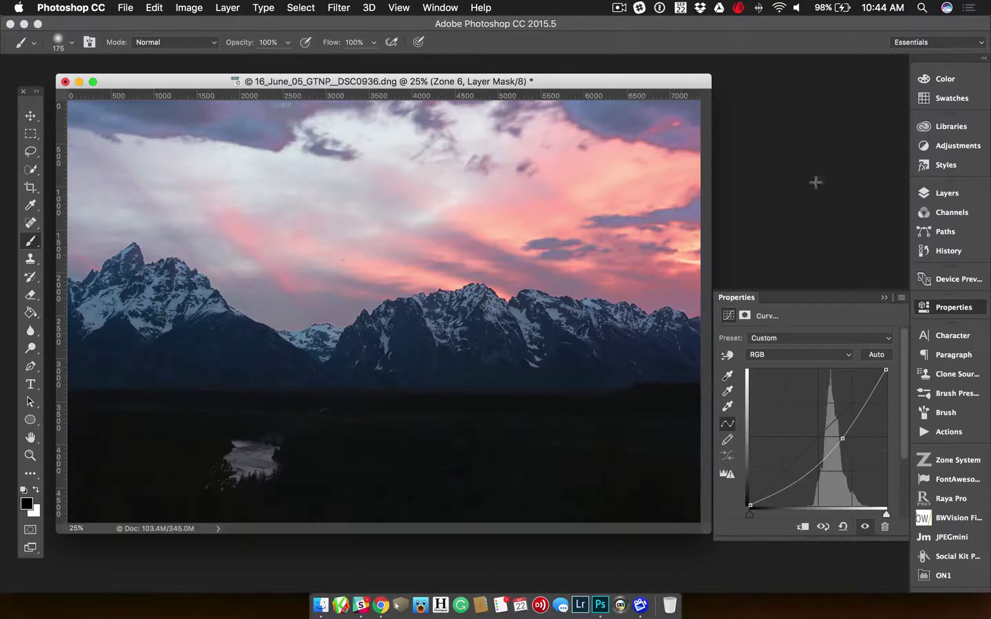
left_click(943, 194)
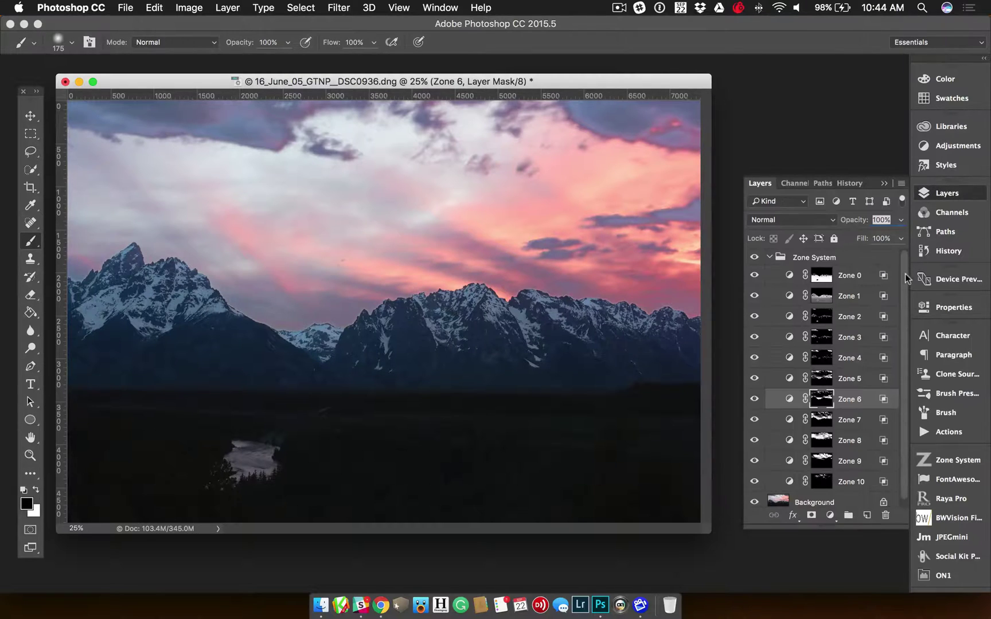
double_click(789, 399)
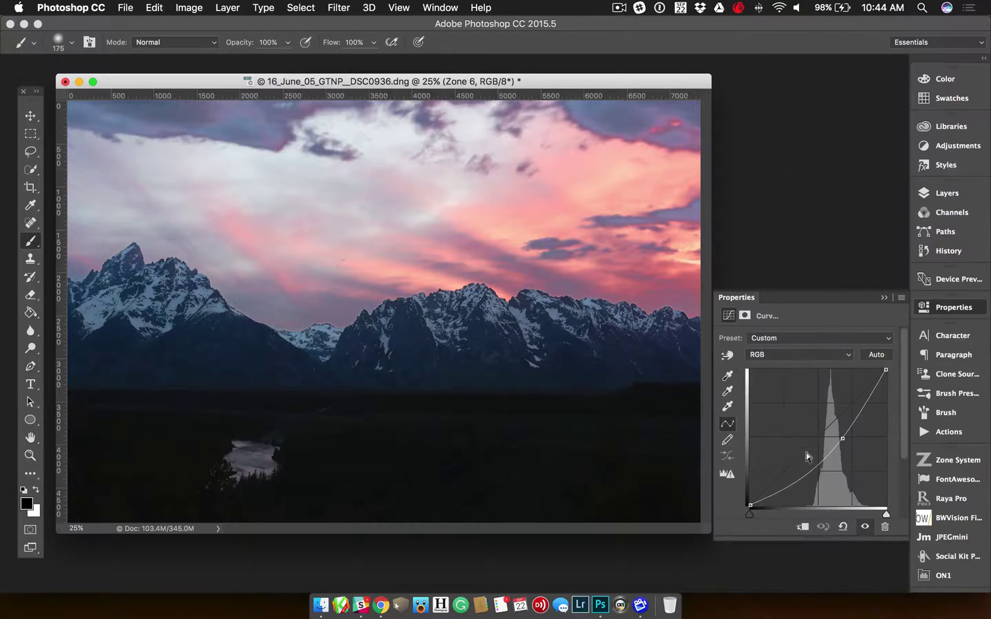
mouse_move(827, 459)
left_mouse_down()
mouse_move(837, 439)
mouse_move(827, 449)
left_mouse_up()
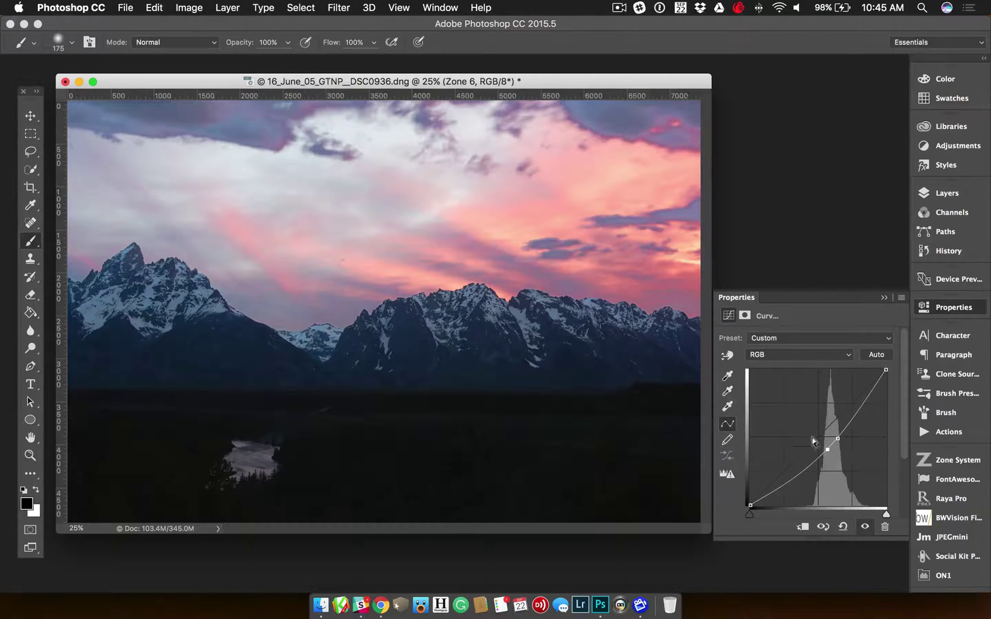
- Adjust the Zone 7 curve, leaving it nearly straight with one point
left_click(915, 192)
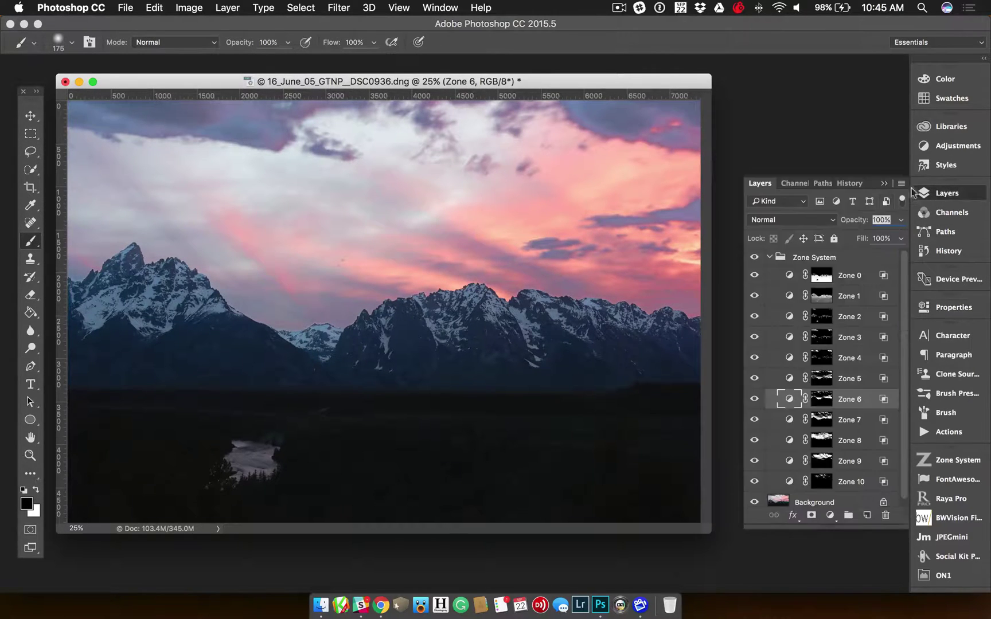
double_click(790, 421)
left_click_drag(827, 425, 818, 281)
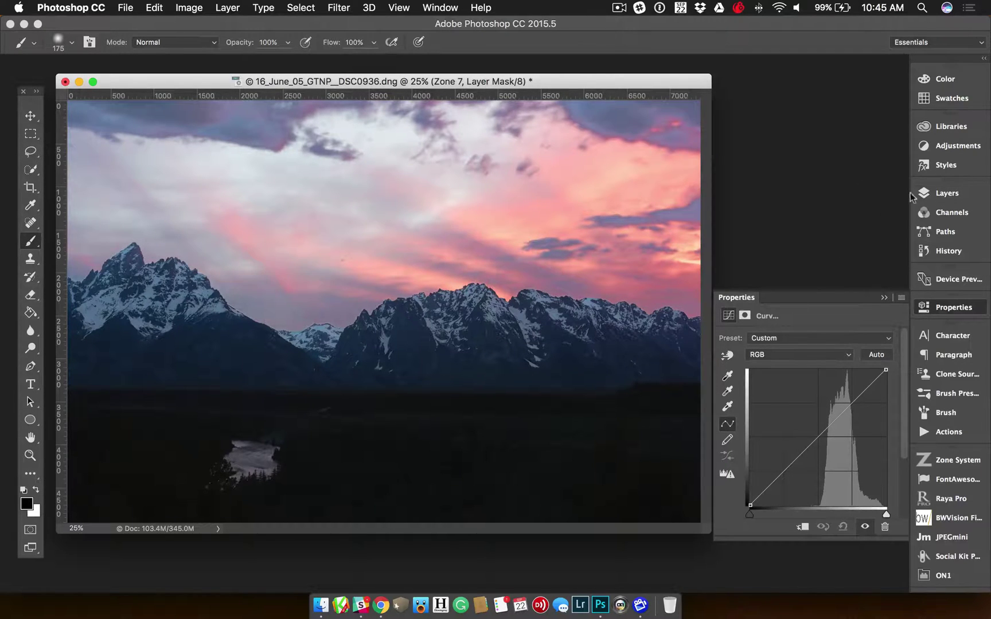
left_click(834, 422)
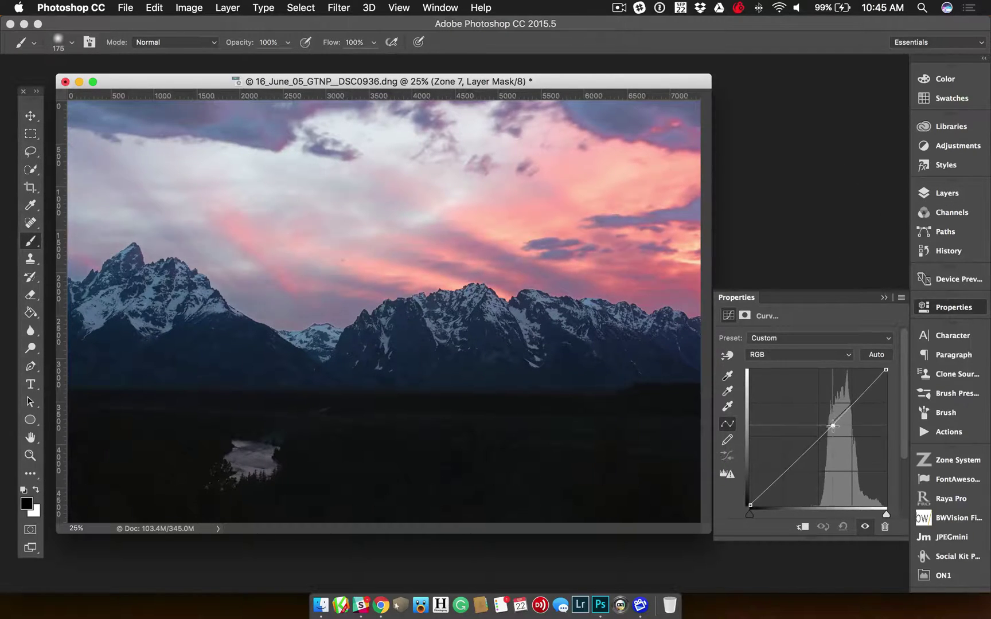
left_click(940, 194)
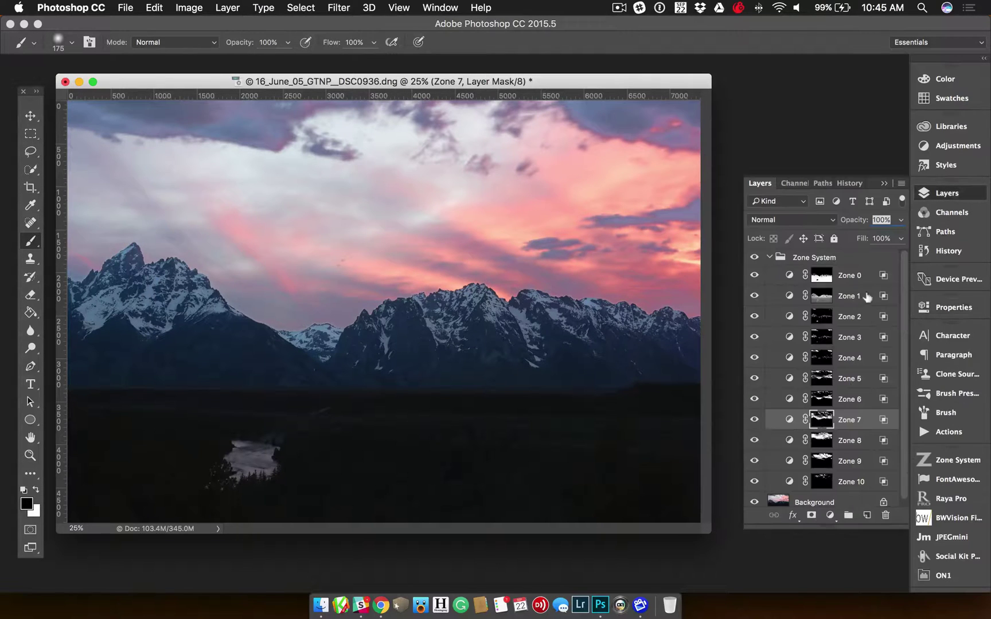
- Bend the Zone 8 curve down to darken the sky and tweak Zone 9 slightly
double_click(789, 440)
mouse_move(846, 409)
left_mouse_down()
mouse_move(861, 411)
mouse_move(849, 417)
left_mouse_up()
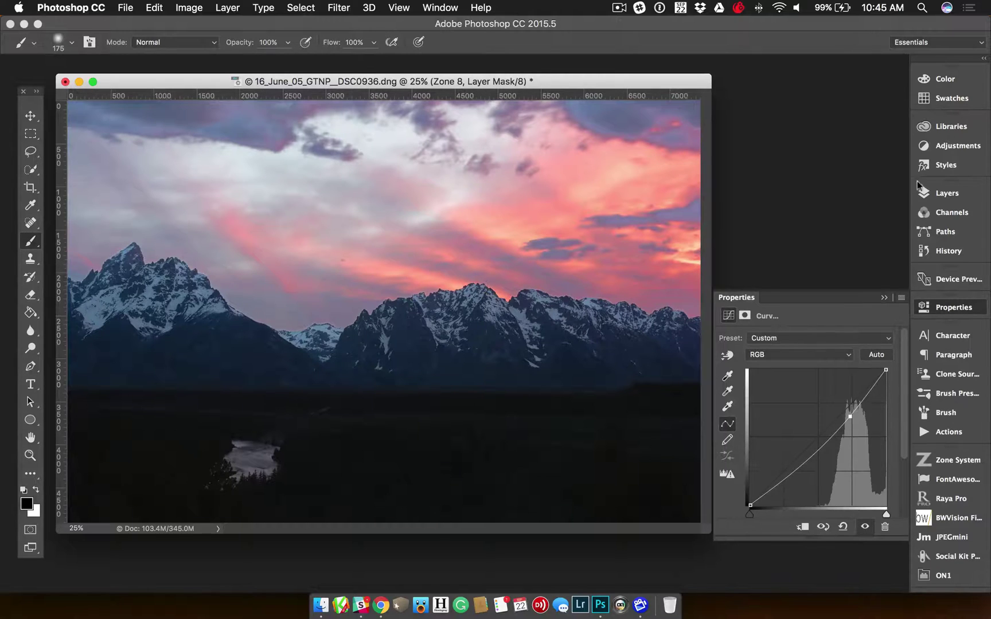
left_click(945, 194)
double_click(791, 459)
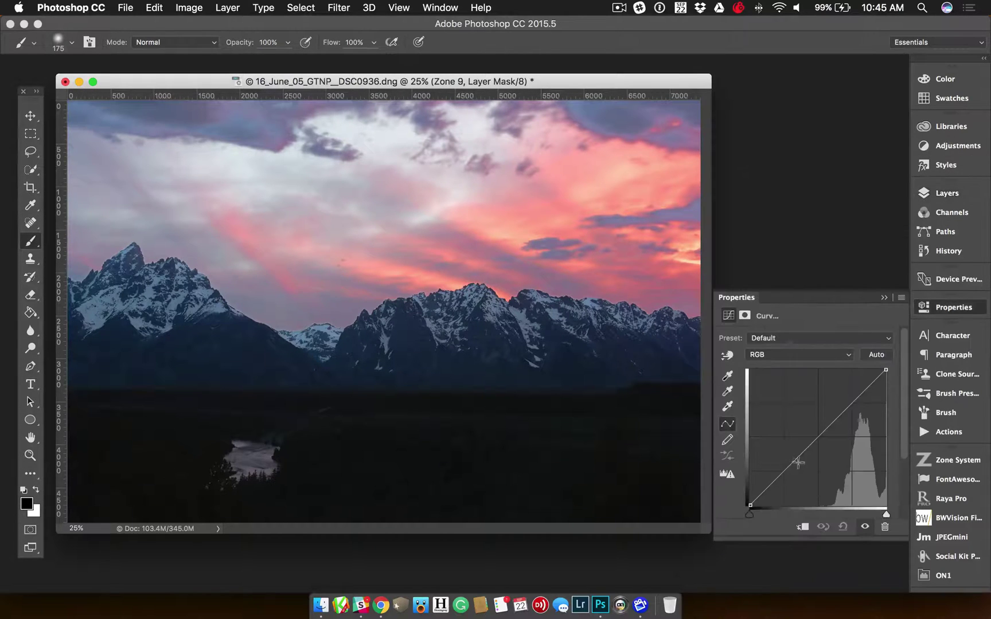
mouse_move(837, 420)
left_mouse_down()
mouse_move(856, 424)
mouse_move(845, 409)
left_mouse_up()
left_click(933, 190)
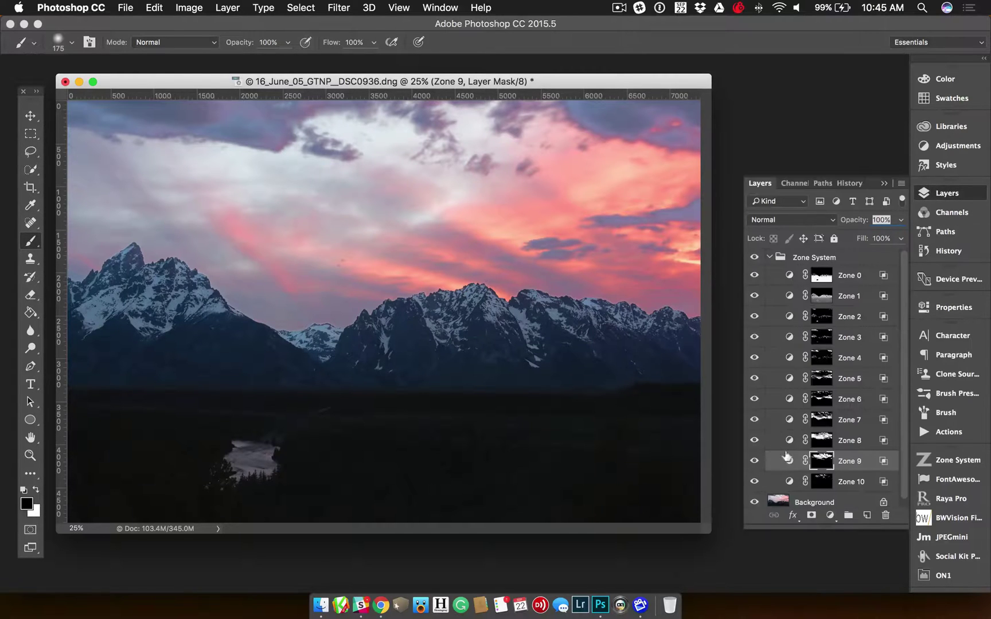
- Bow the Zone 10 curve upward to brighten the brightest highlights
left_click(790, 482)
double_click(789, 482)
left_click_drag(861, 391, 877, 370)
left_click(947, 193)
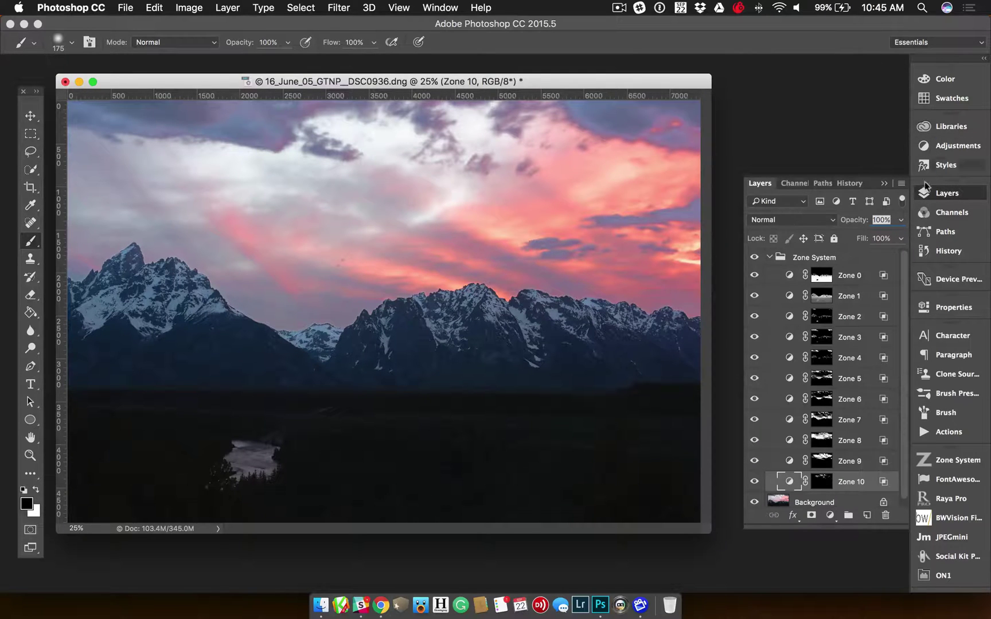
- Toggle the Zone System group's visibility to compare before and after, then collapse it
left_click(769, 257)
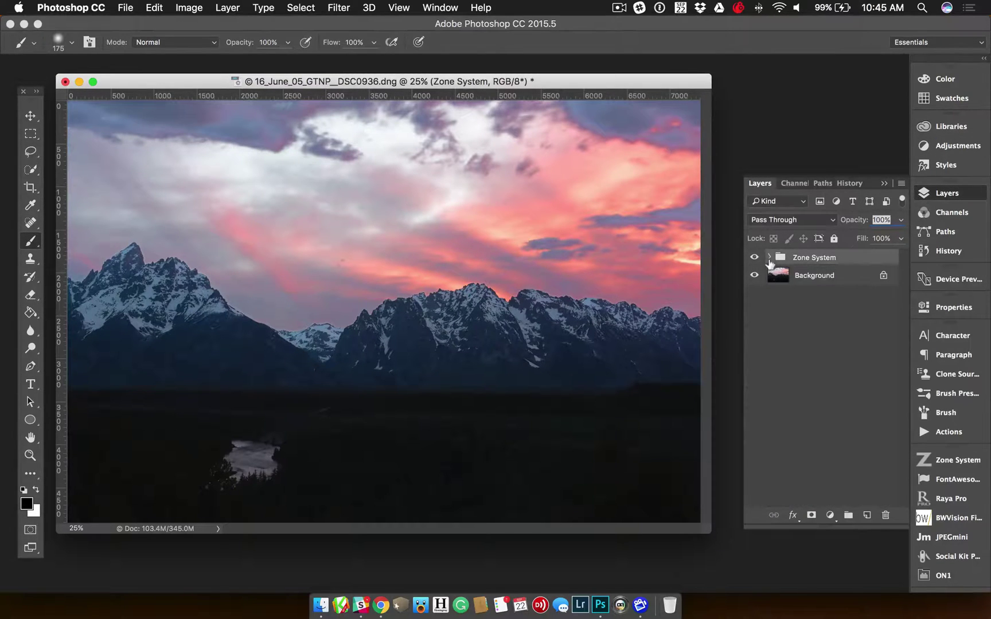
left_click(755, 259)
left_click(754, 259)
left_click(755, 260)
left_click(754, 259)
left_click(769, 257)
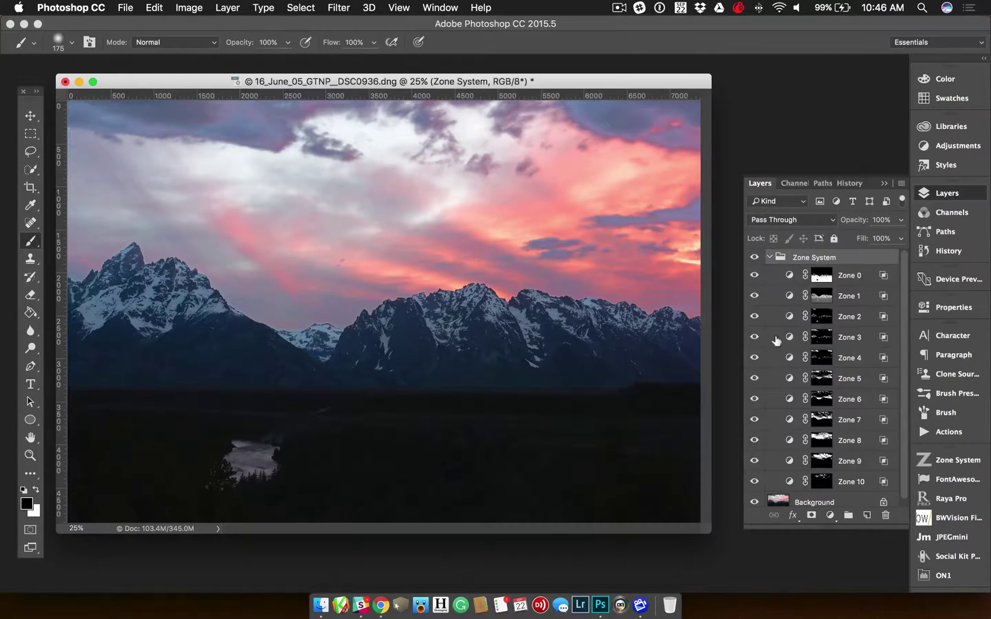
left_click(769, 258)
- Select the Background layer and show the Zone System panel's Color swatches
left_click(835, 282)
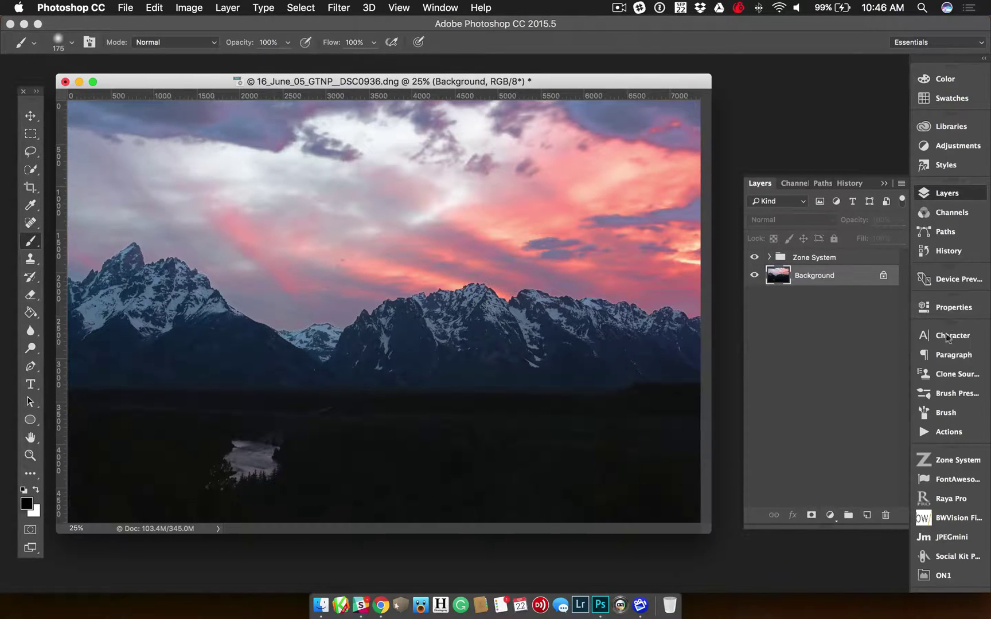
left_click(952, 459)
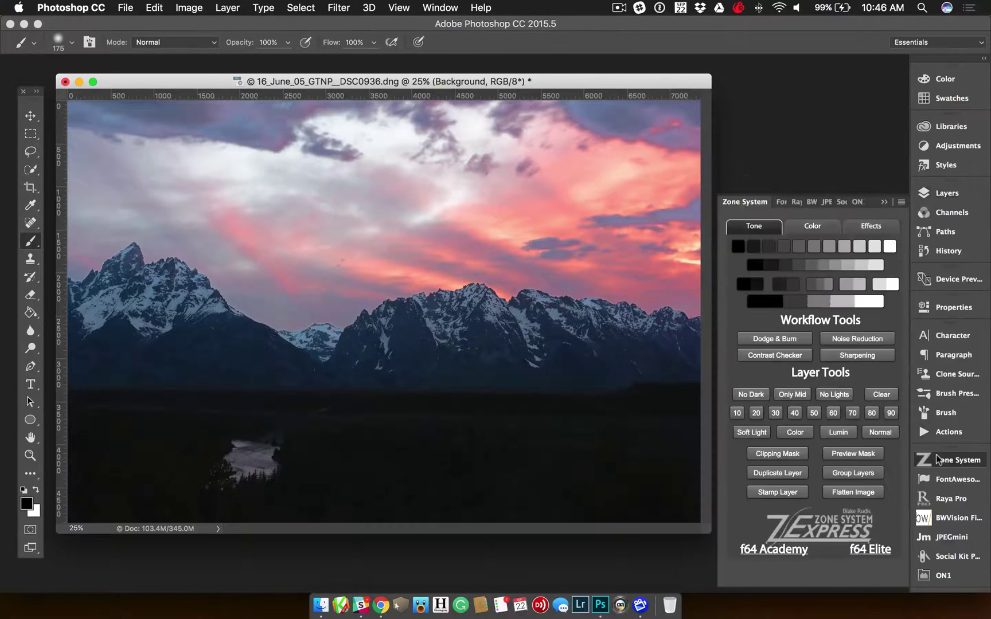
left_click(811, 226)
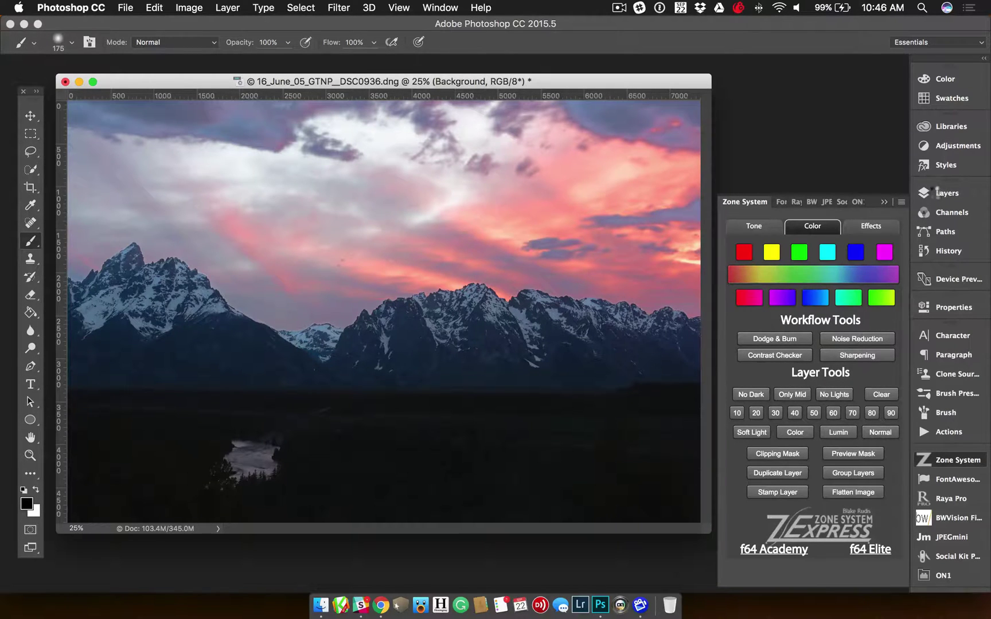
- Expand the Colors group and lift the BLUE layer's curve to brighten the sky
left_click(940, 194)
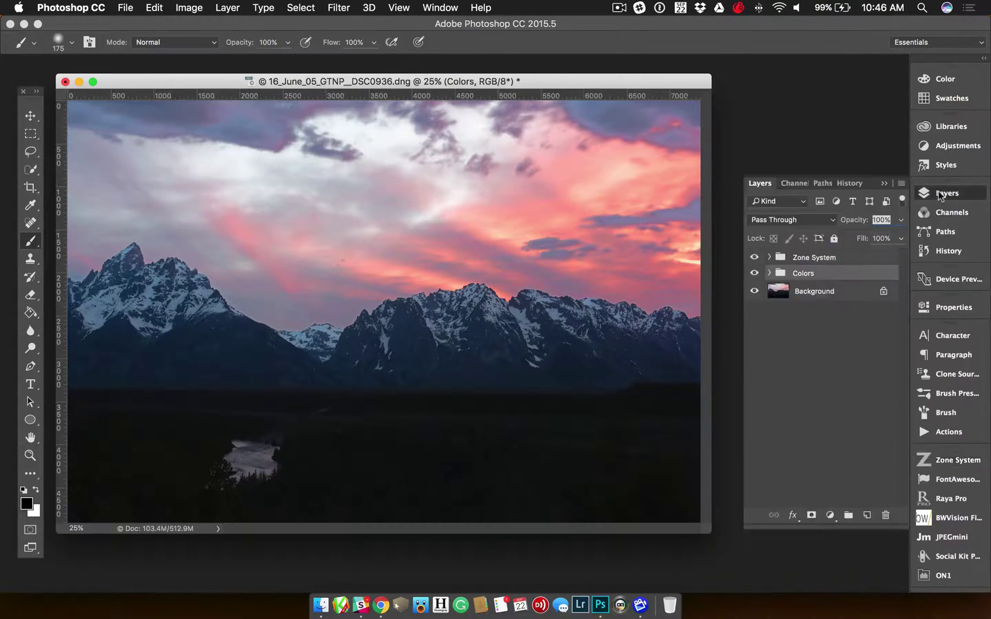
left_click(768, 272)
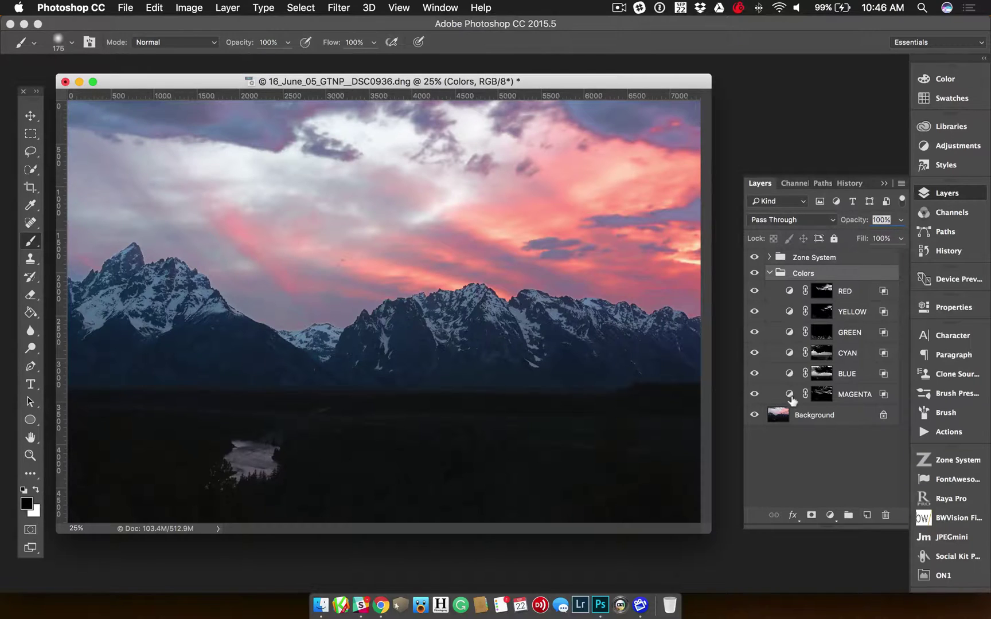
double_click(789, 354)
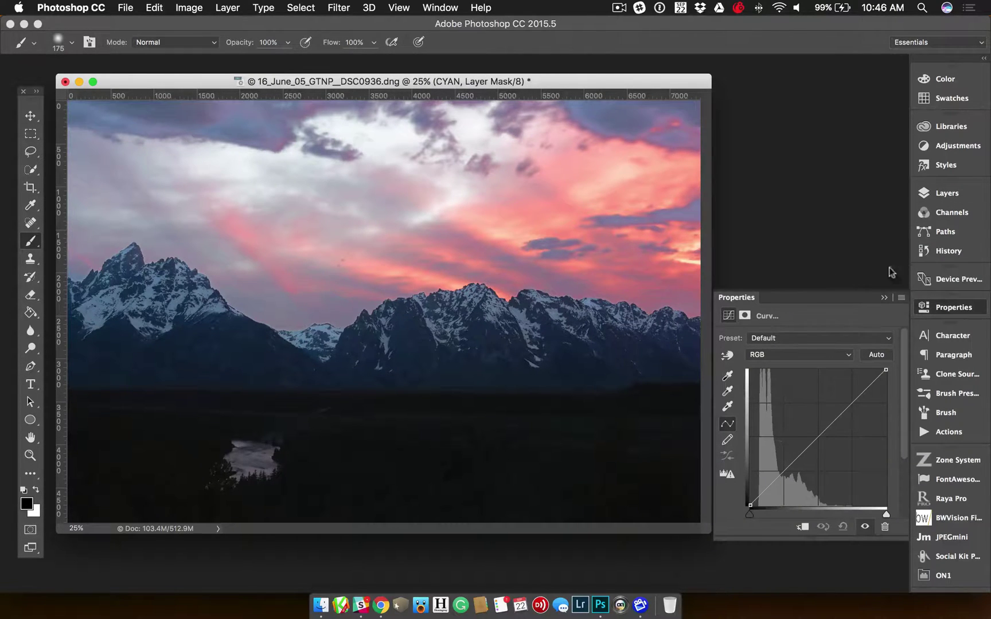
left_click(946, 194)
double_click(791, 375)
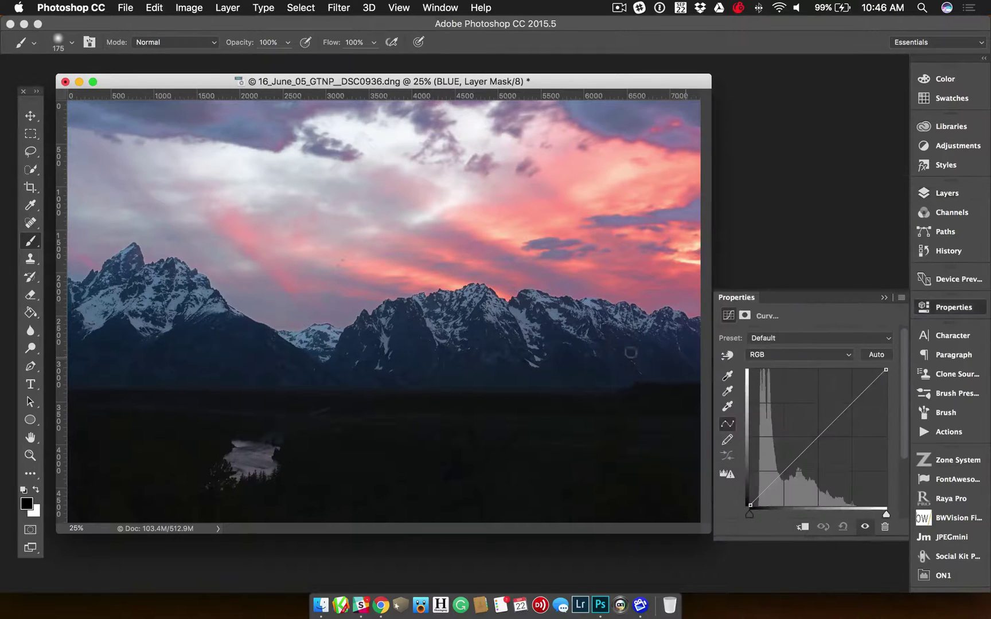
left_click_drag(780, 472, 759, 488)
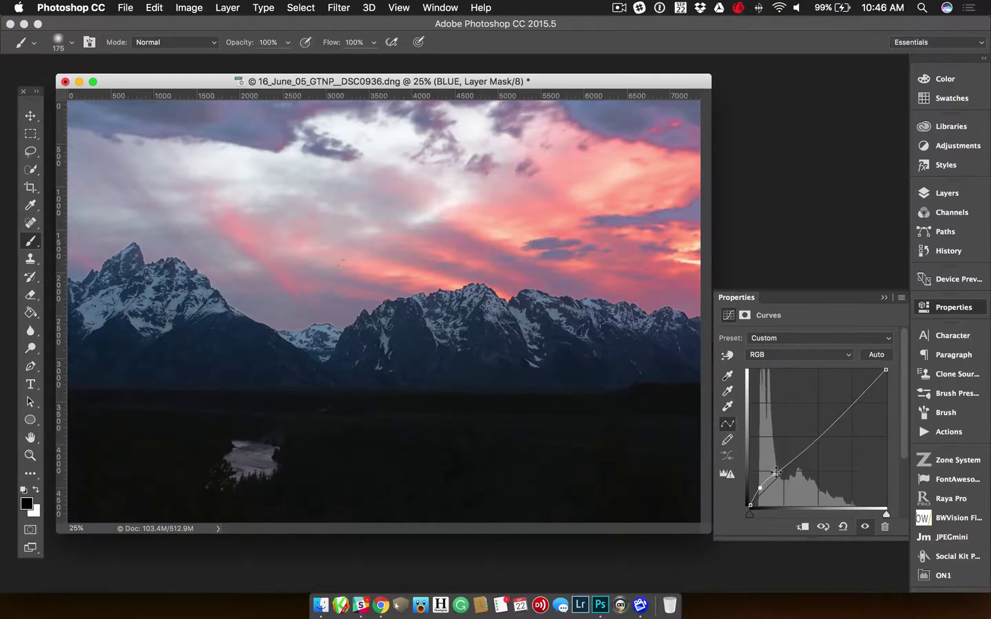
left_click_drag(775, 473, 774, 468)
left_click(760, 486)
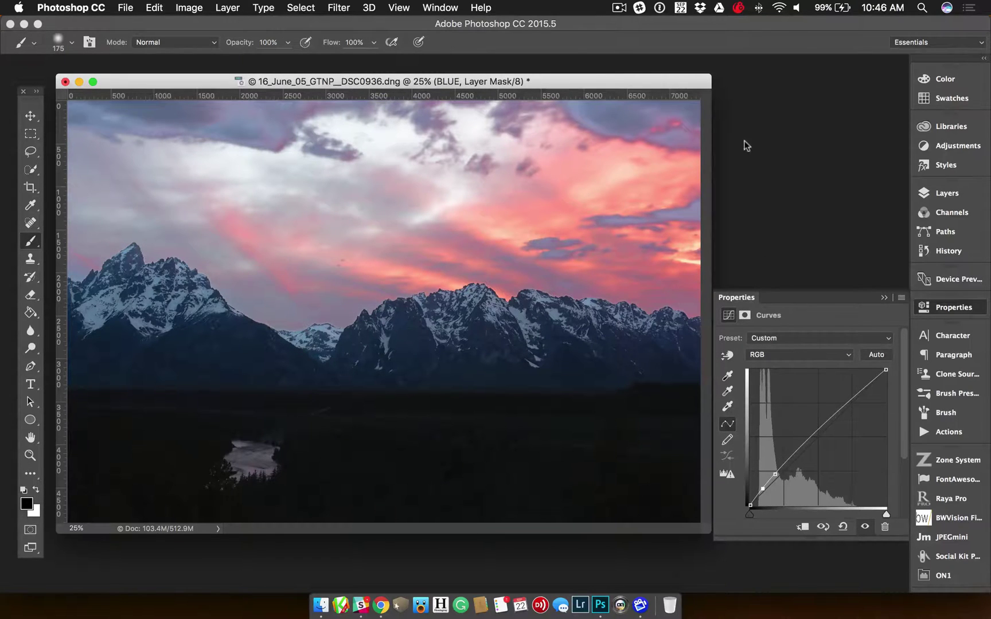
- Bend the GREEN curve steeply upward and pull the RED curve into an S-shape
left_click(947, 193)
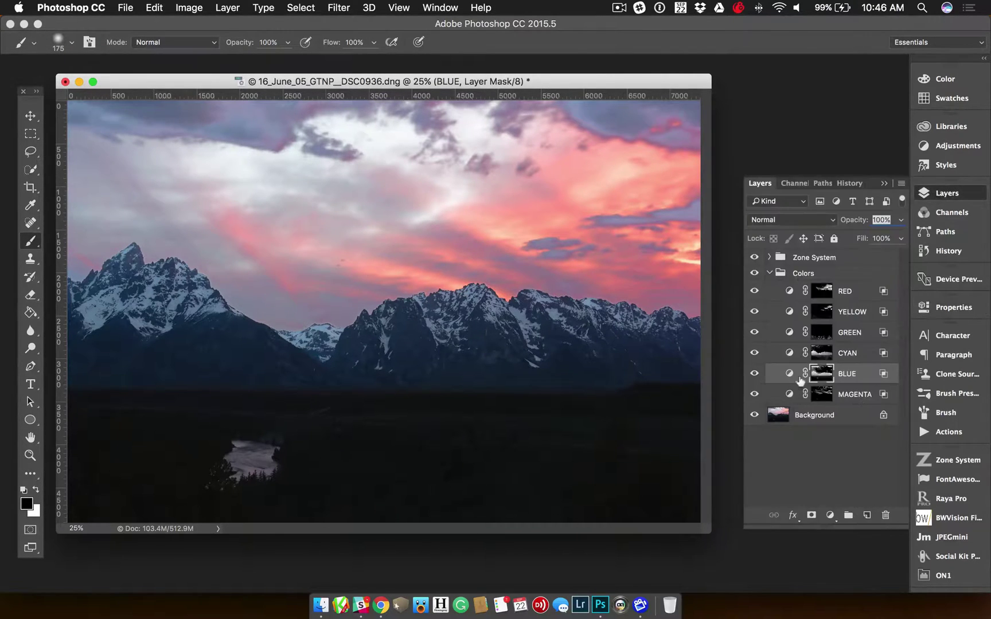
double_click(789, 333)
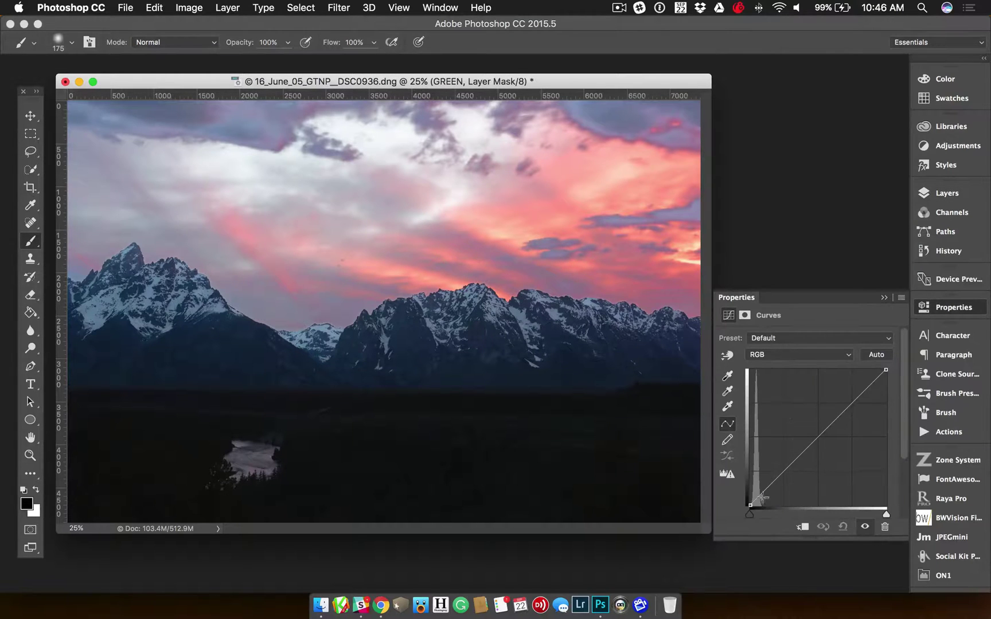
left_click_drag(755, 494, 756, 491)
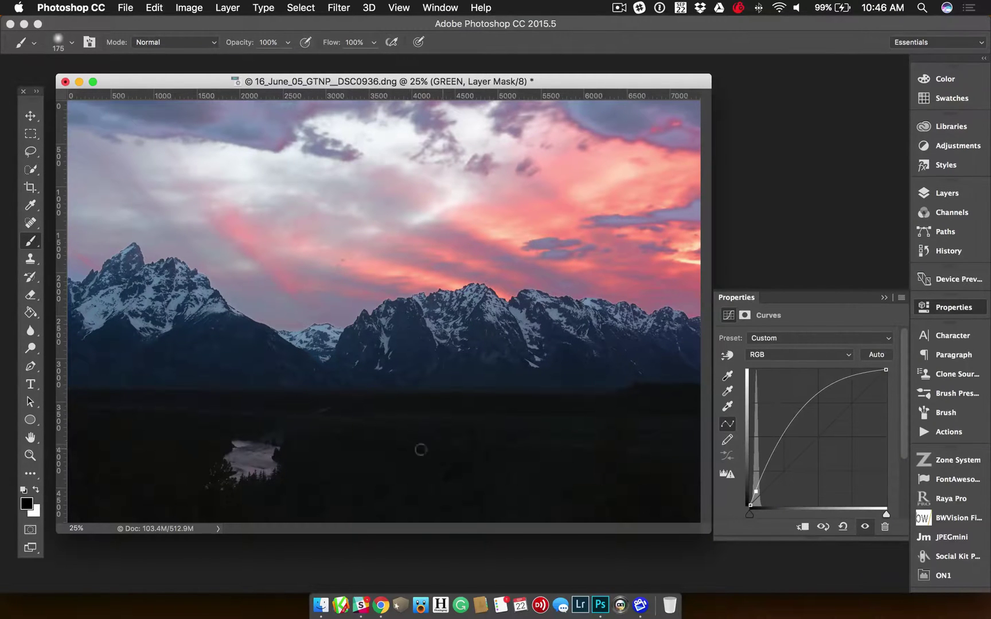
left_click(943, 193)
double_click(789, 293)
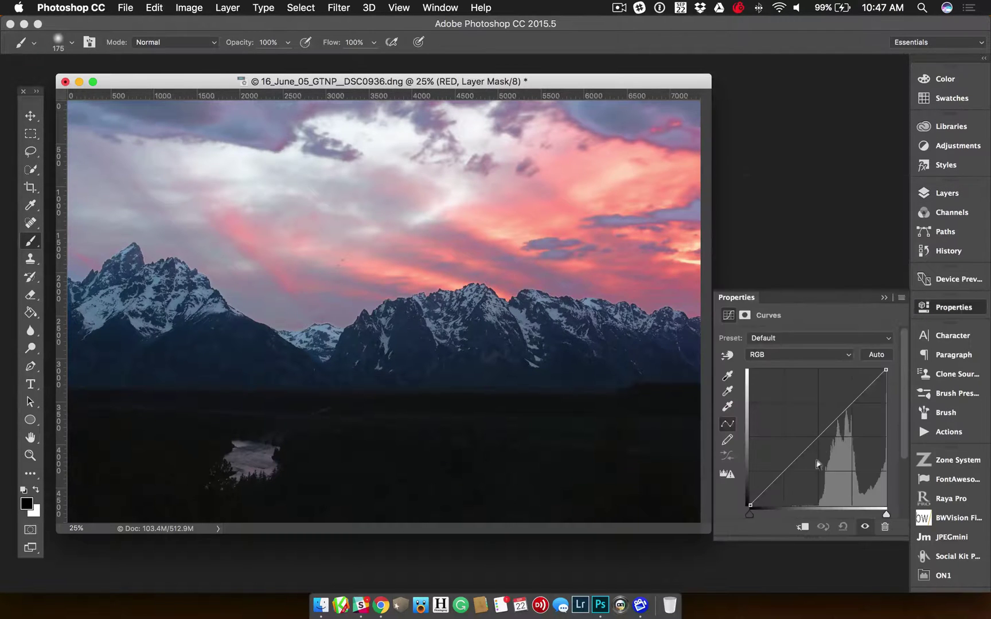
mouse_move(819, 448)
left_mouse_down()
mouse_move(843, 456)
mouse_move(836, 442)
mouse_move(848, 419)
mouse_move(835, 442)
left_mouse_up()
left_click(947, 193)
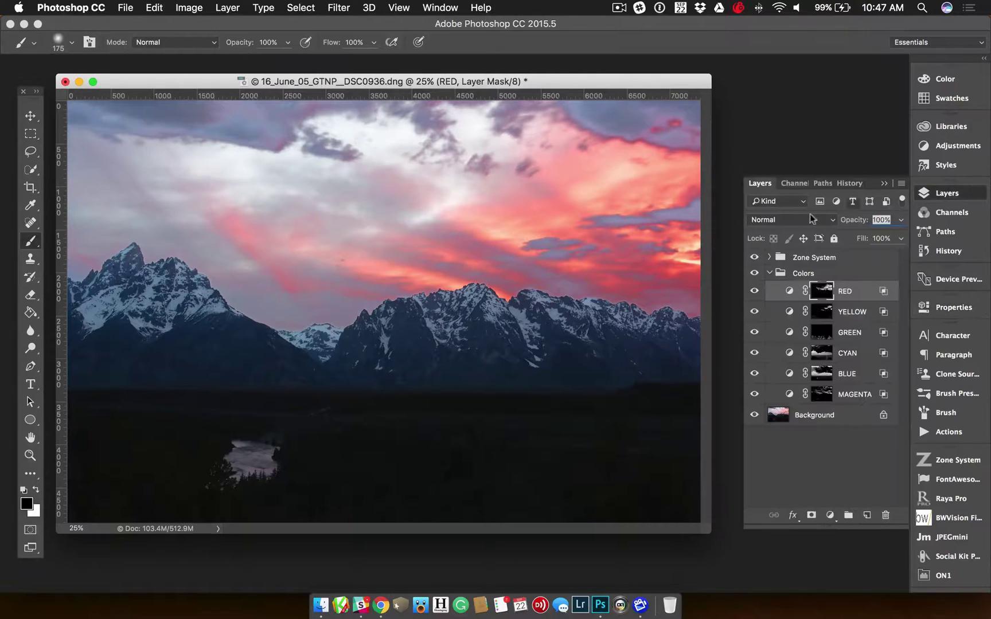
- Delete the Colors group and add a Gradient Color Grade layer from Zone System effects
left_click(754, 273)
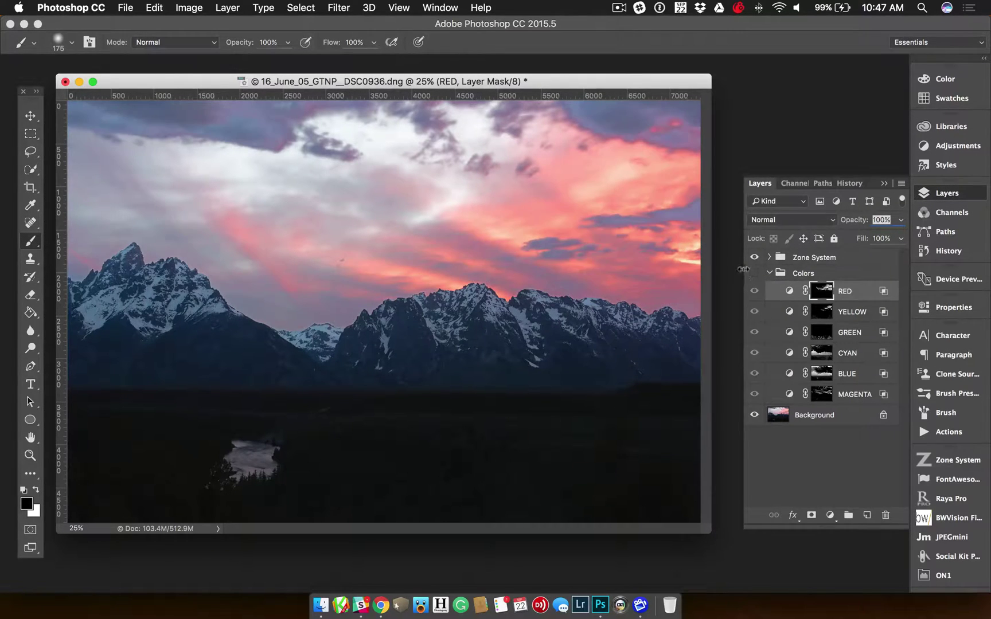
left_click(753, 273)
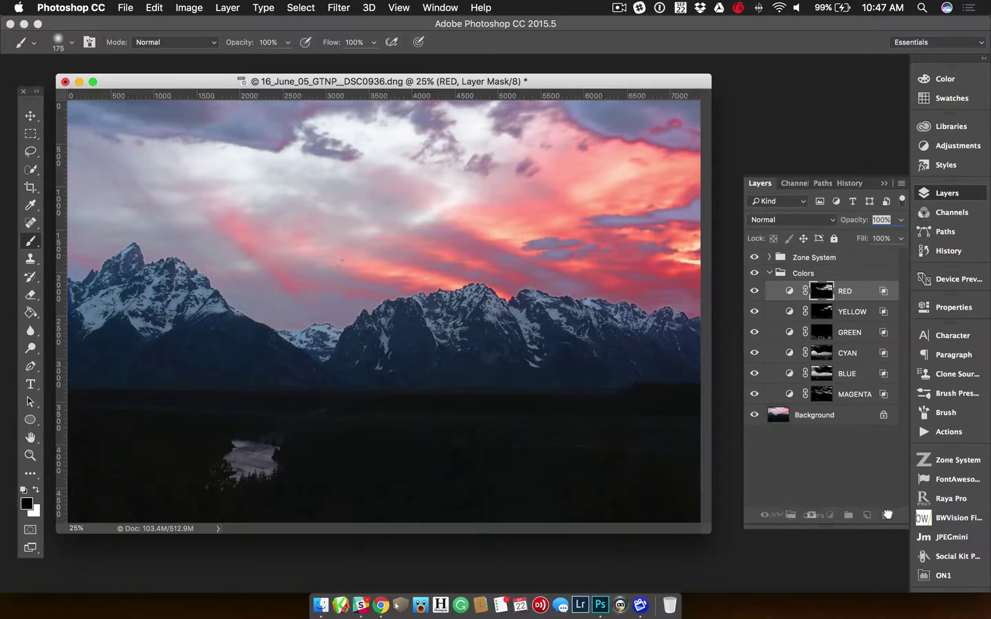
left_click_drag(887, 515, 885, 515)
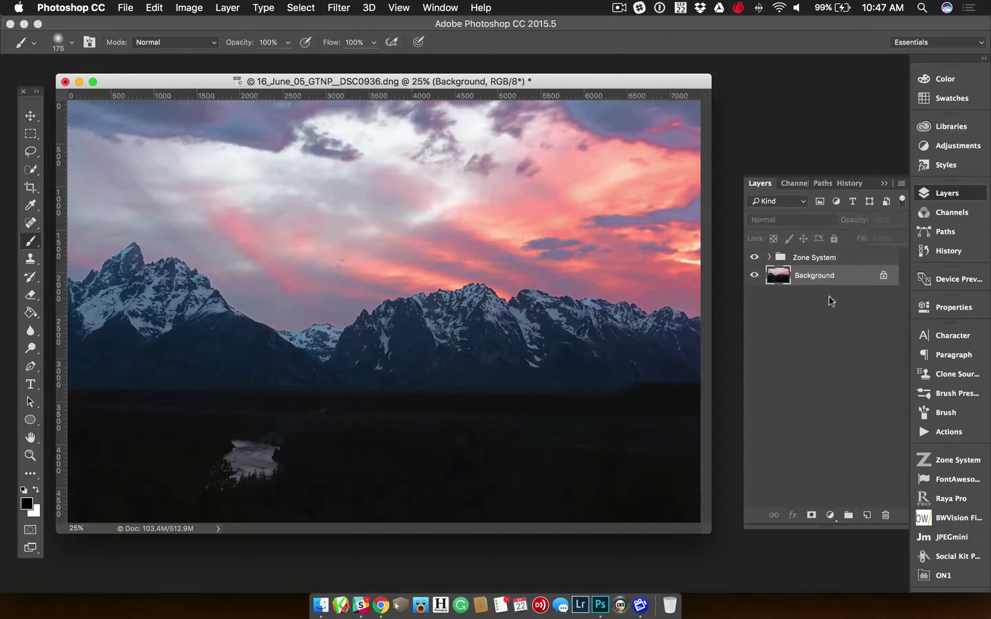
left_click(947, 460)
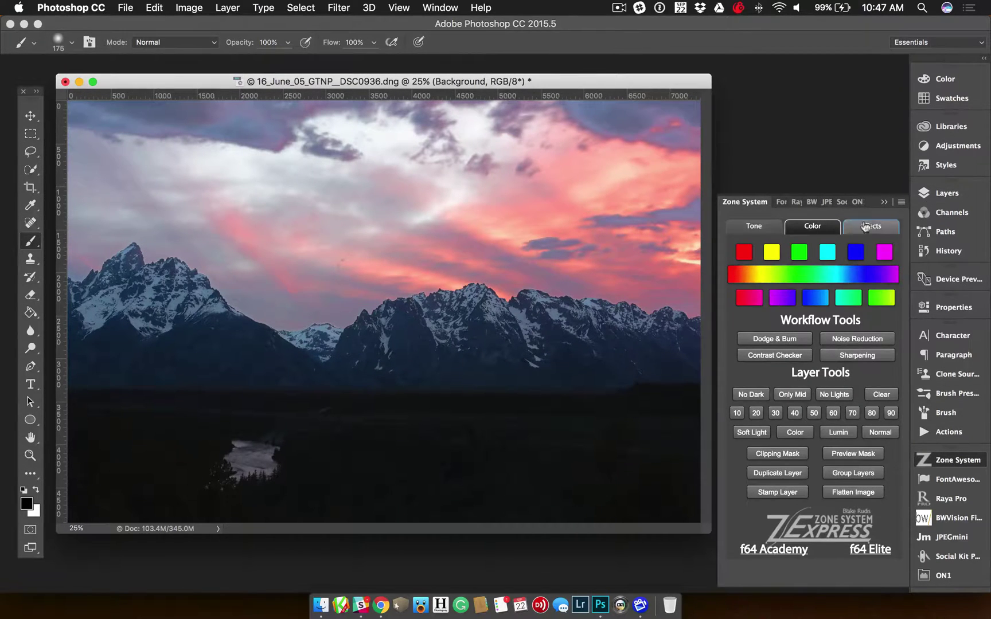
left_click(870, 226)
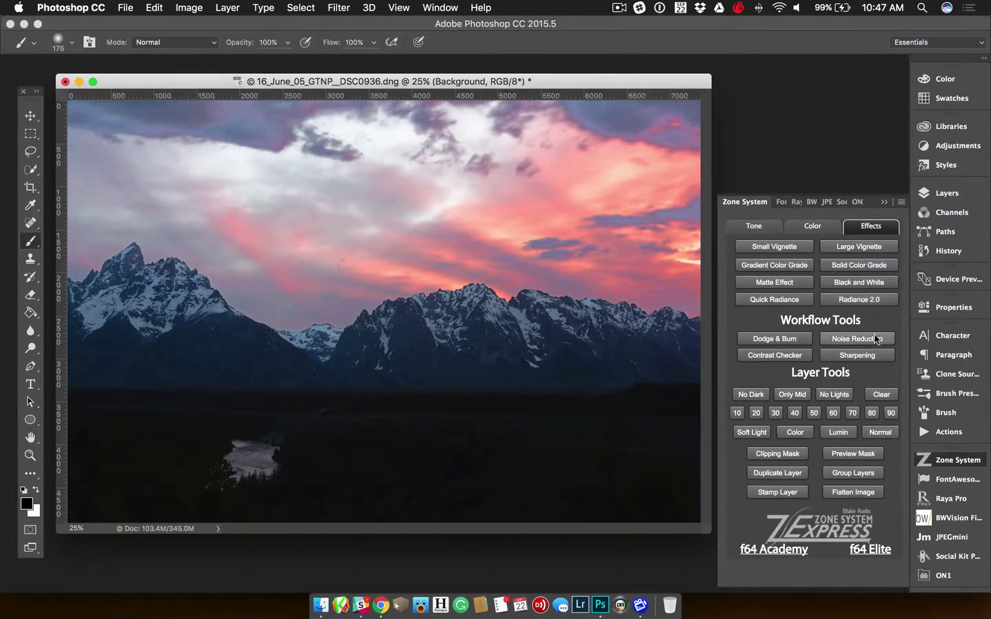
left_click(786, 262)
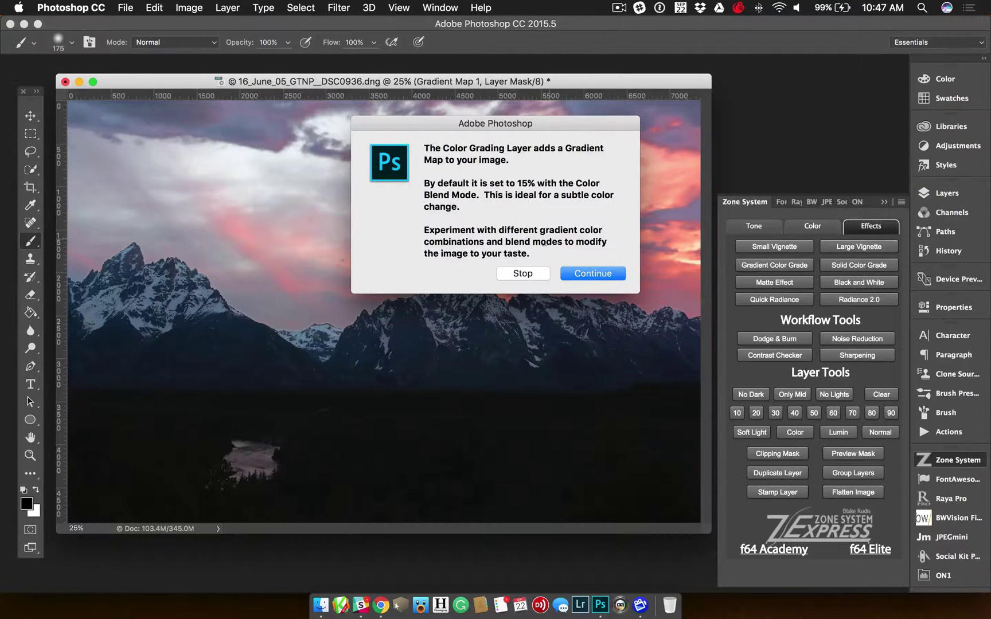
left_click(583, 274)
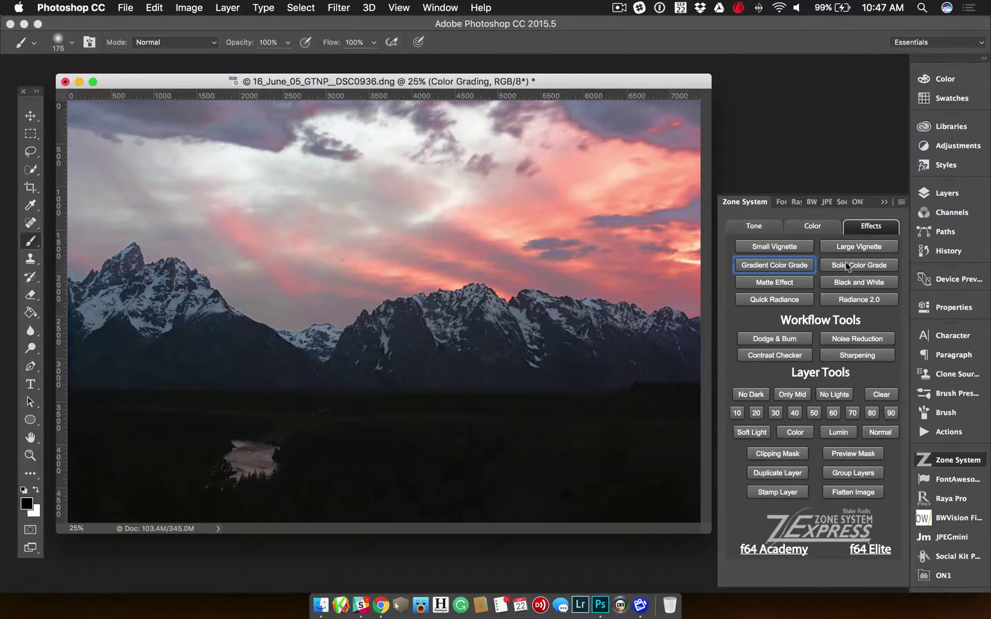
left_click(932, 195)
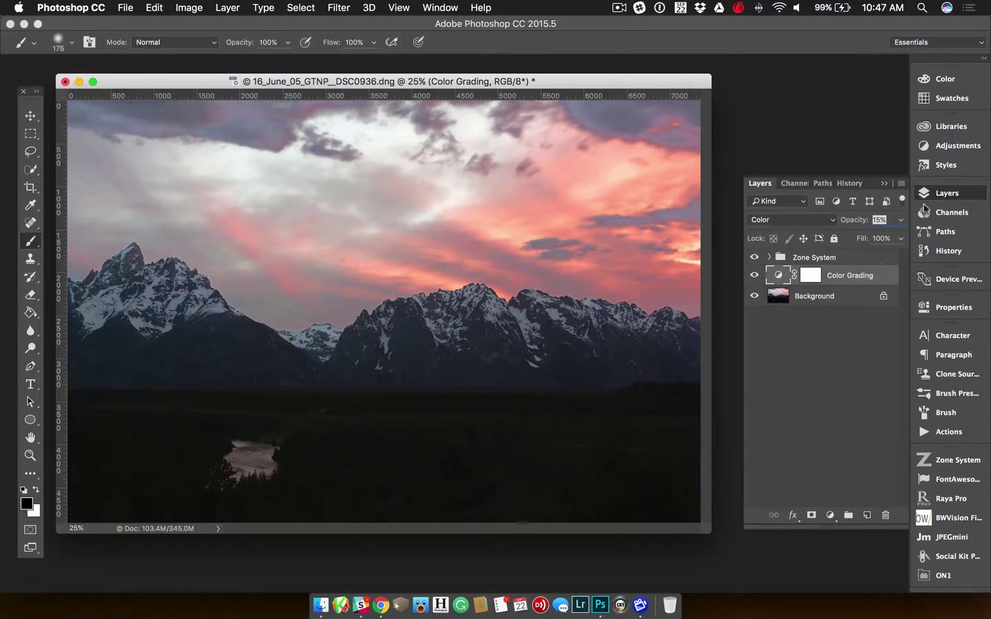
- Open the Color Grading gradient map settings and try the violet and white-to-orange presets
double_click(777, 277)
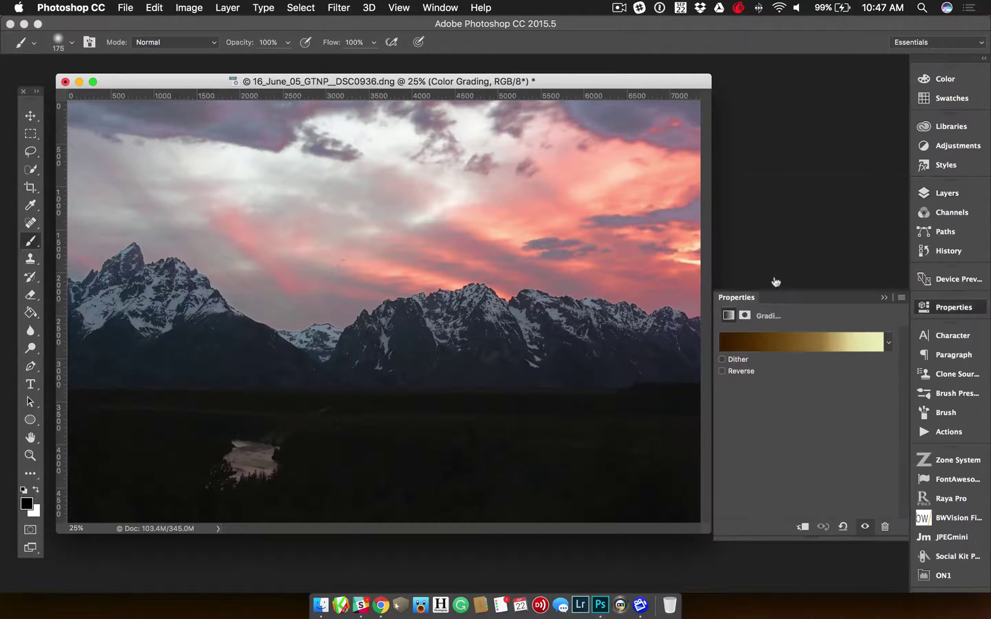
left_click(888, 342)
left_click(822, 378)
left_click(797, 374)
left_click(888, 344)
left_click(888, 342)
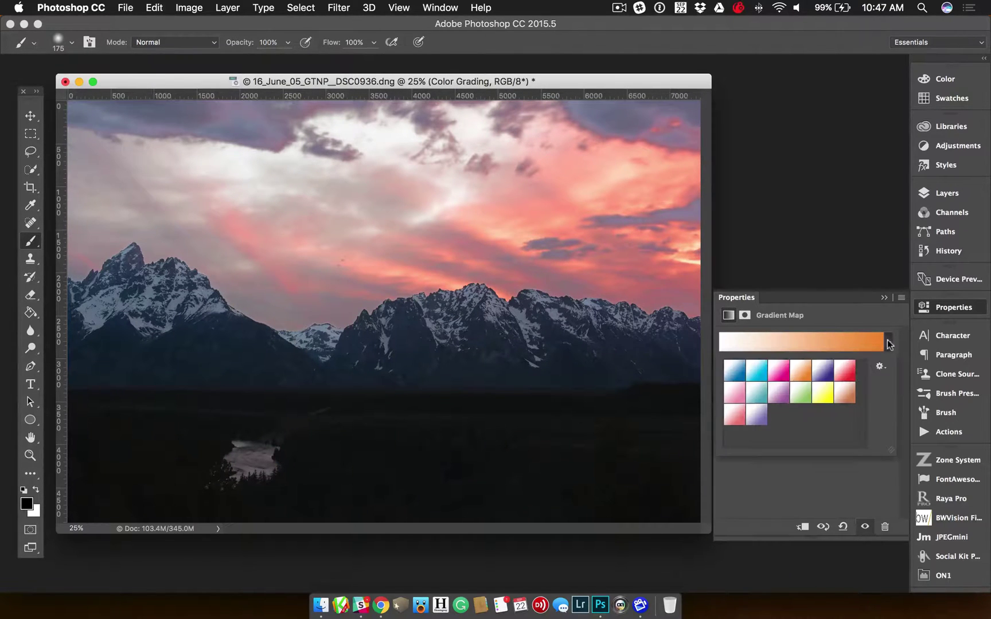
left_click(752, 343)
left_click(904, 282)
- Apply the magenta preset to the Color Grading gradient map
left_click(828, 342)
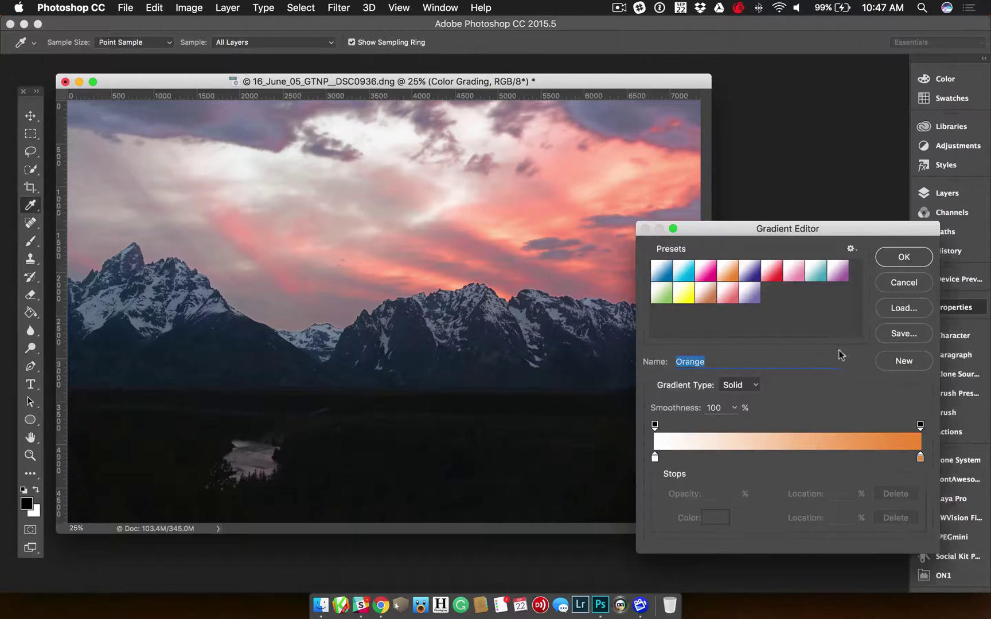
left_click(889, 290)
left_click(888, 344)
left_click(753, 377)
left_click(778, 372)
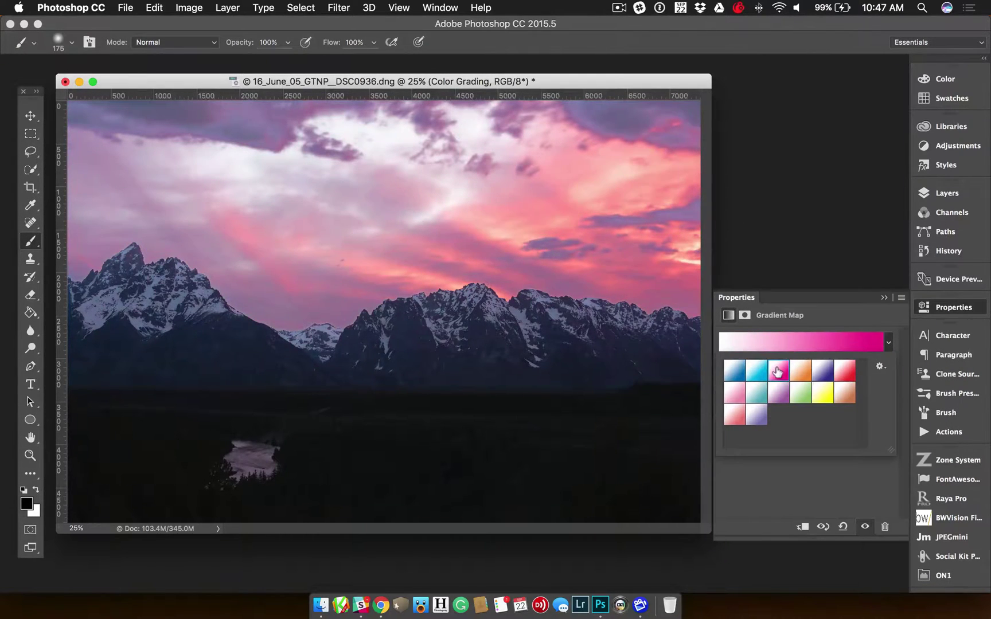
left_click(869, 474)
- Lower the Color Grading layer's opacity to 16% and select the Background layer
left_click(946, 193)
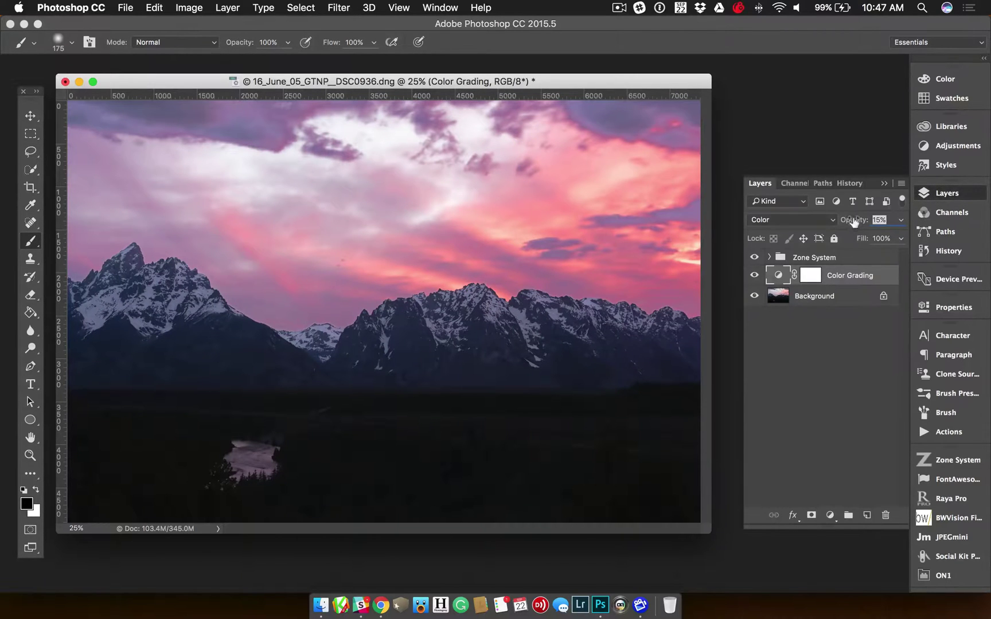
left_click_drag(870, 214, 848, 215)
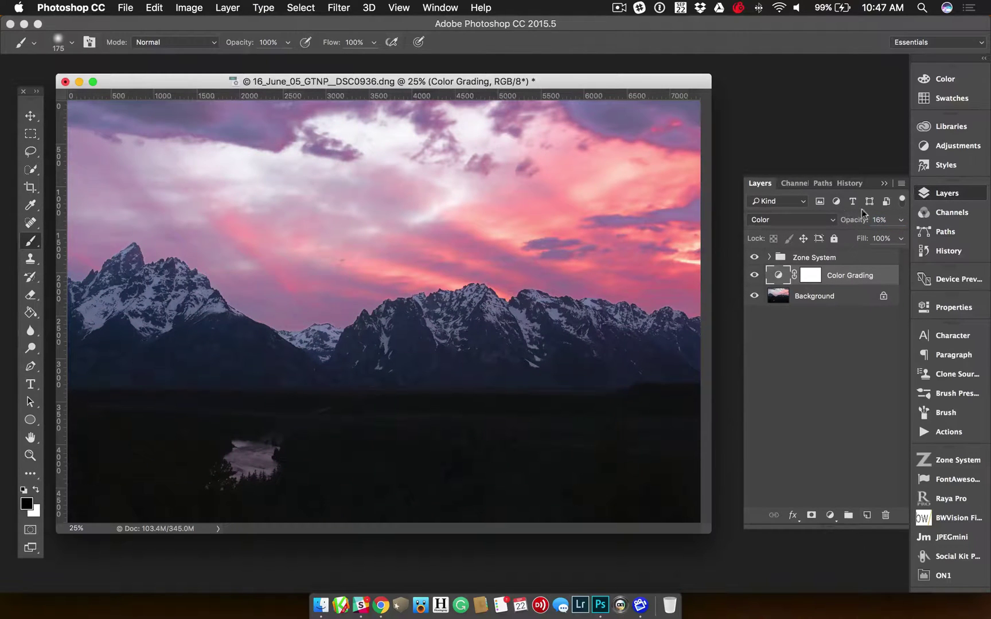
left_click(833, 298)
- Add a Matte Effect layer, drop its opacity to 73%, then delete it
left_click(953, 462)
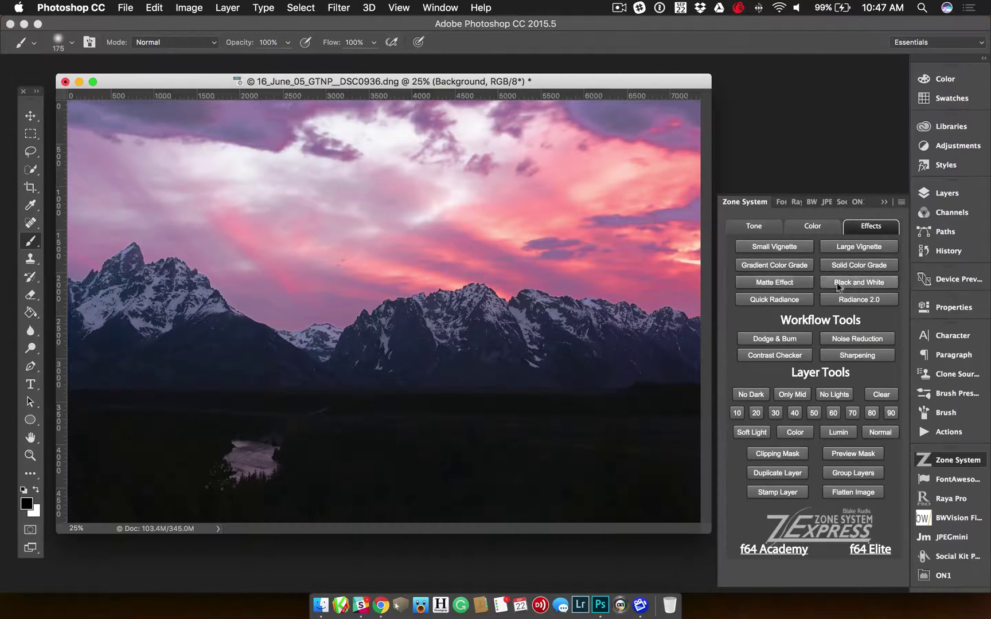
left_click(791, 284)
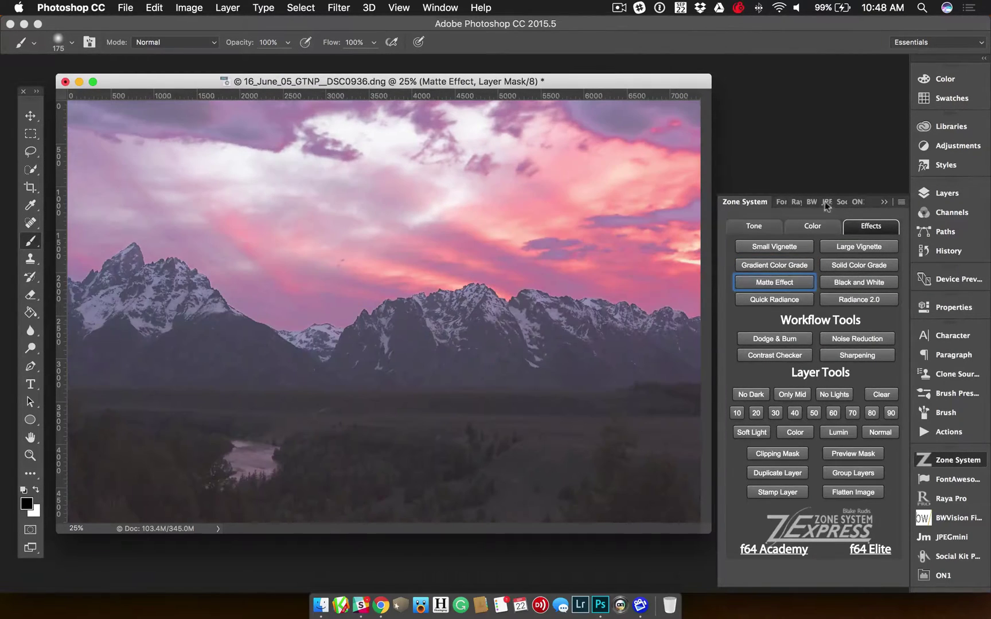
left_click(963, 193)
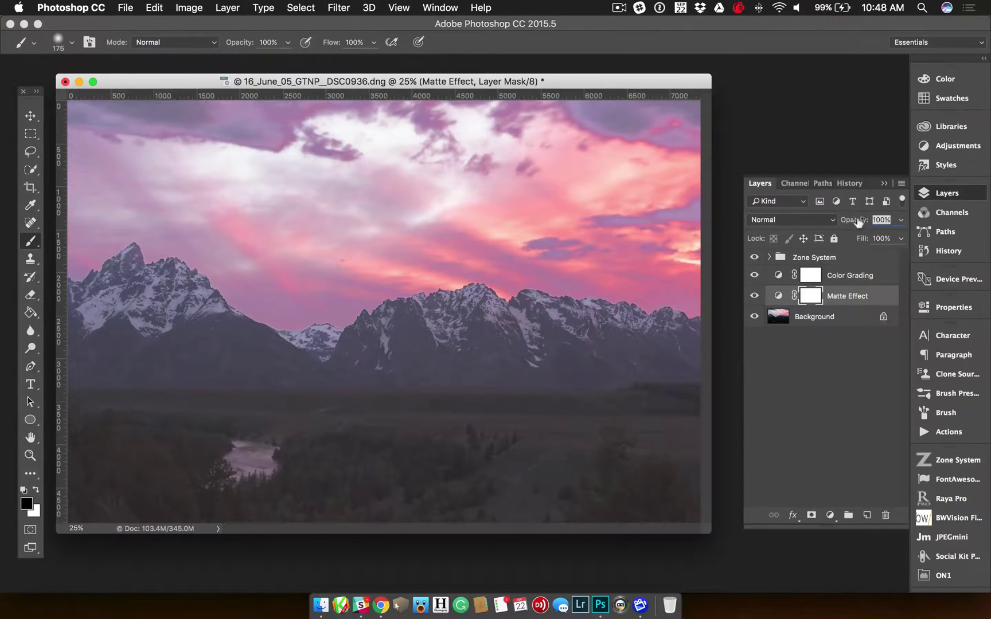
left_click_drag(860, 220, 835, 214)
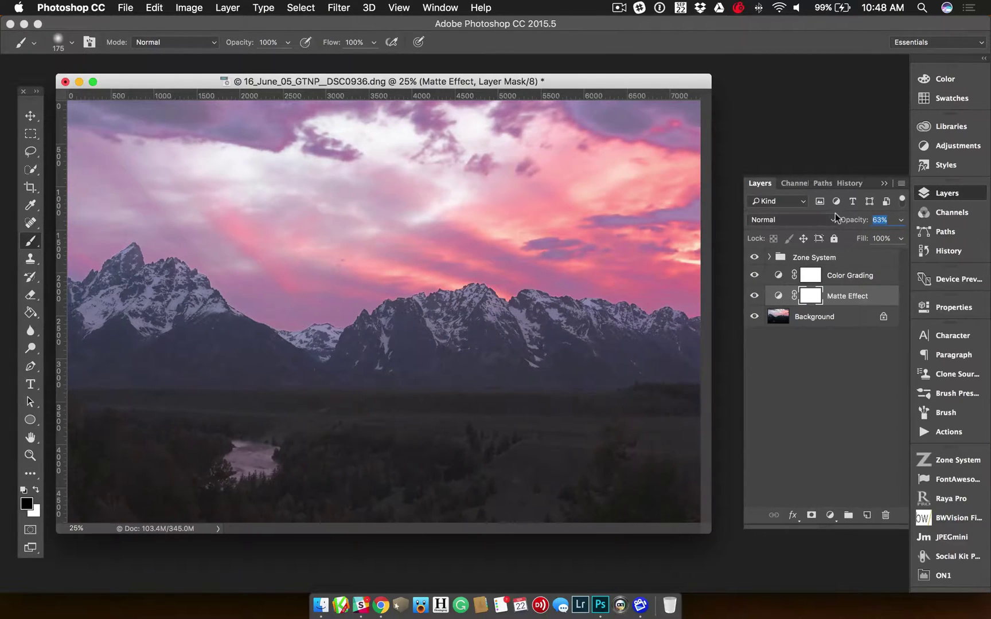
left_click_drag(831, 299, 884, 516)
left_click(946, 460)
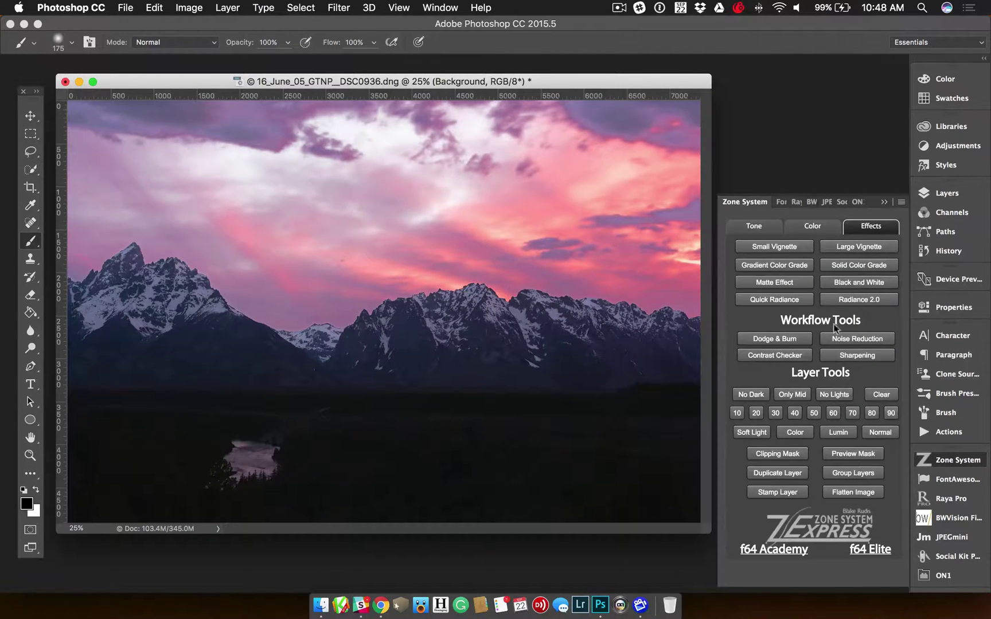
- Apply Quick Radiance with an adjusted Gaussian Blur radius, then delete the resulting Layer 1
left_click(780, 296)
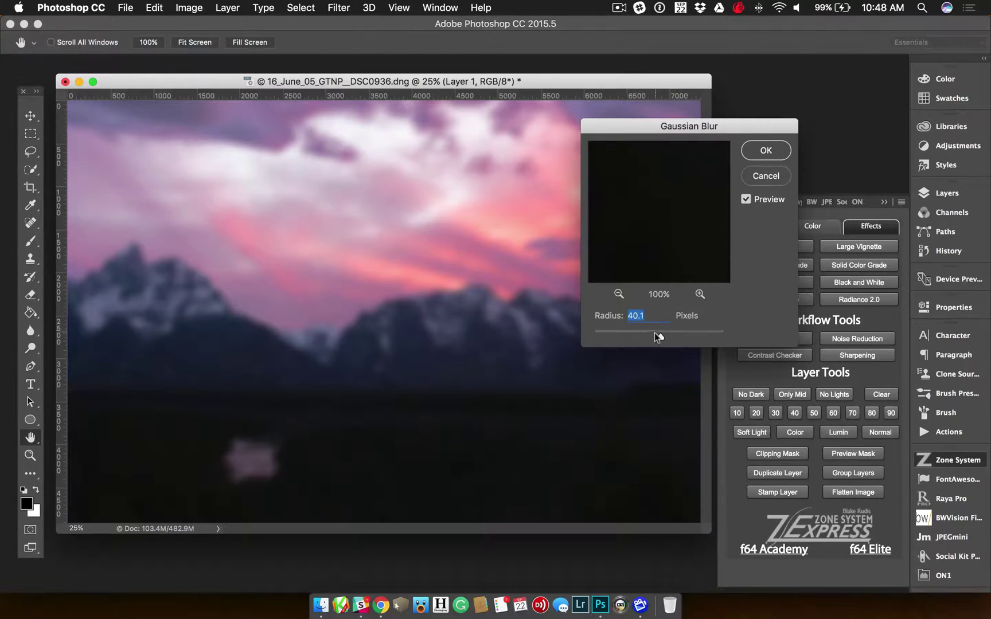
left_click_drag(606, 340, 612, 335)
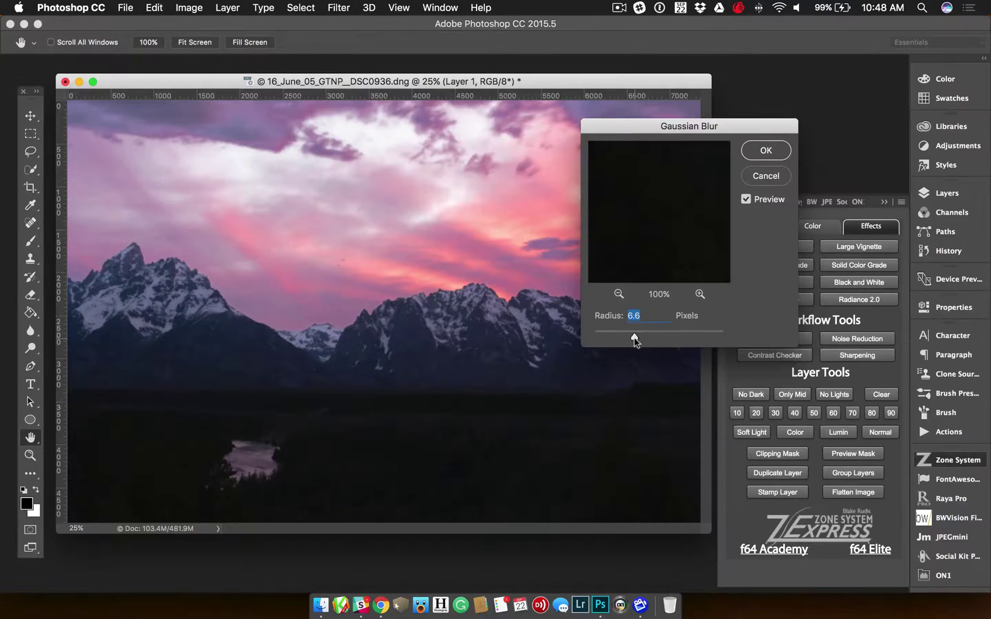
left_click(766, 152)
key("F7")
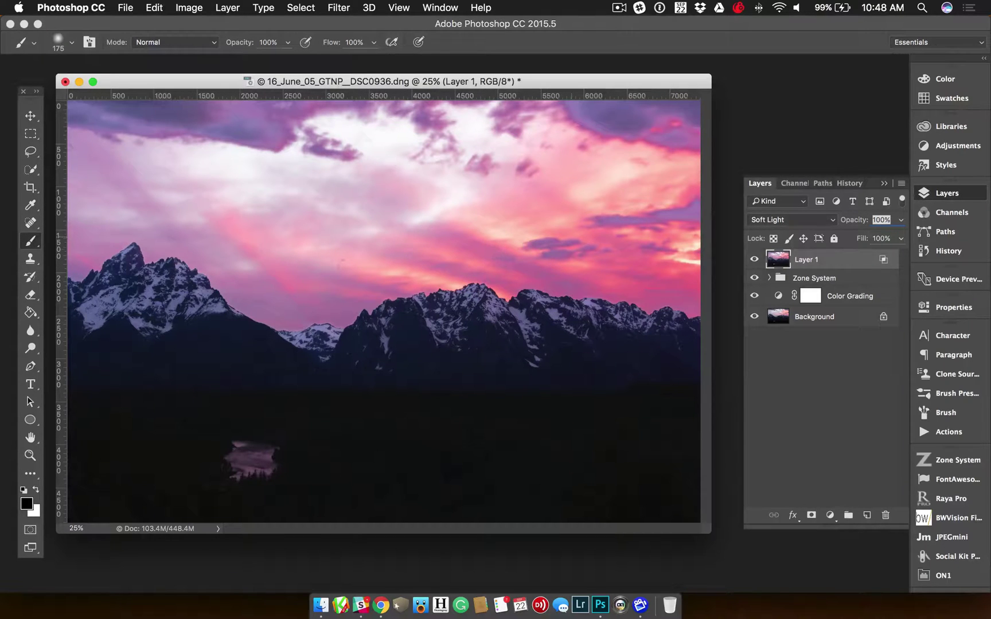
left_click_drag(775, 264, 886, 514)
- Create the Overlay dodge-and-burn layer and dodge the snowy peaks on the left and right
left_click(945, 461)
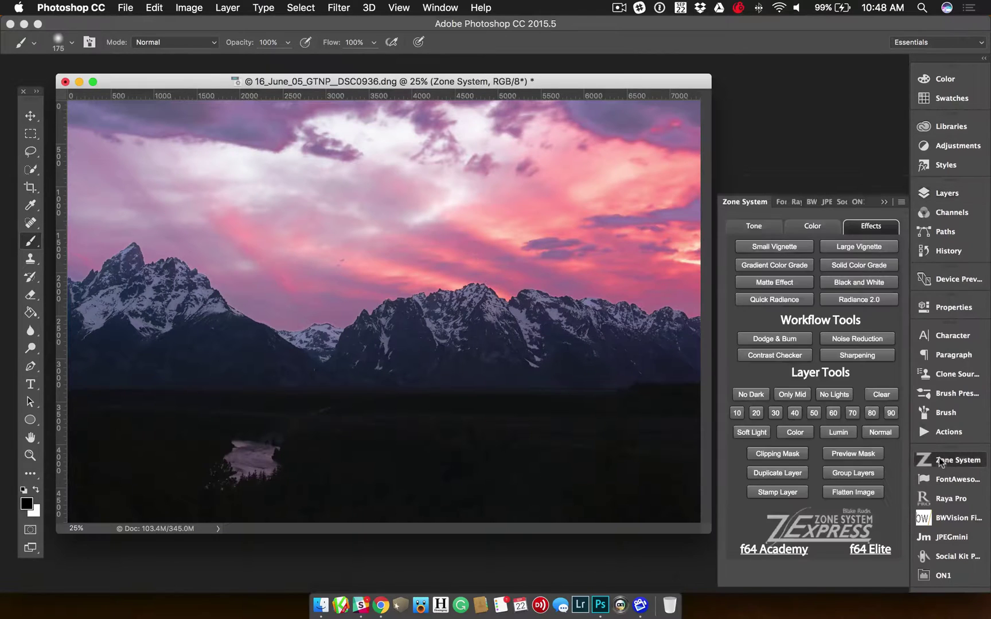
left_click(769, 340)
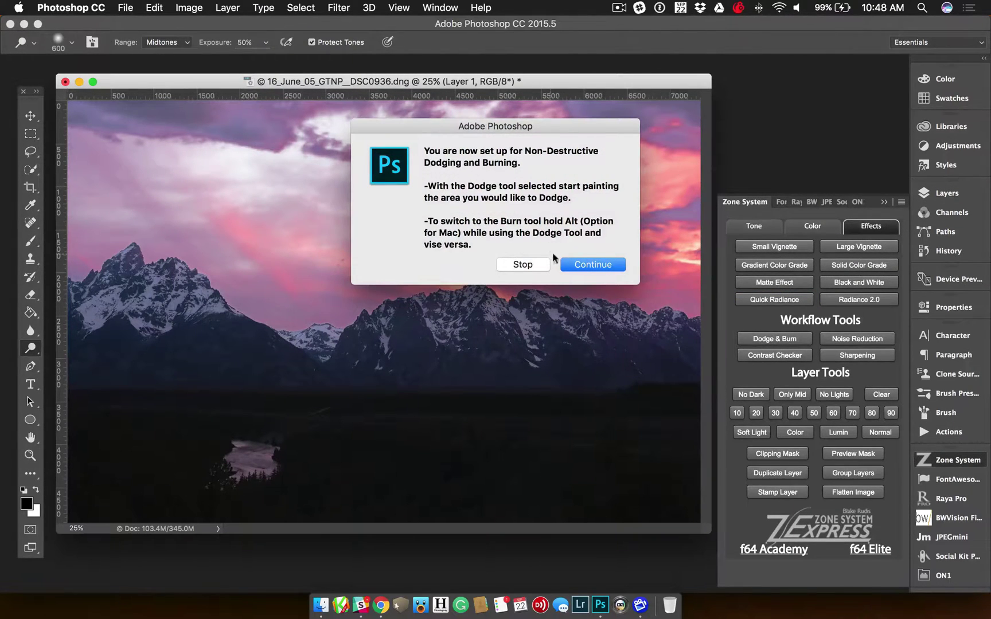
left_click(593, 265)
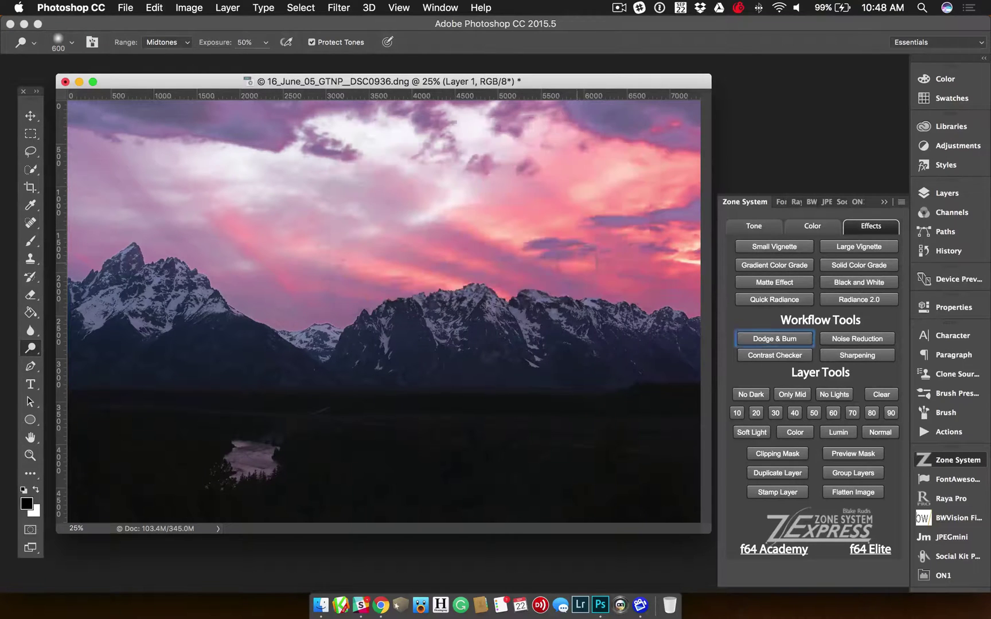
left_click(945, 193)
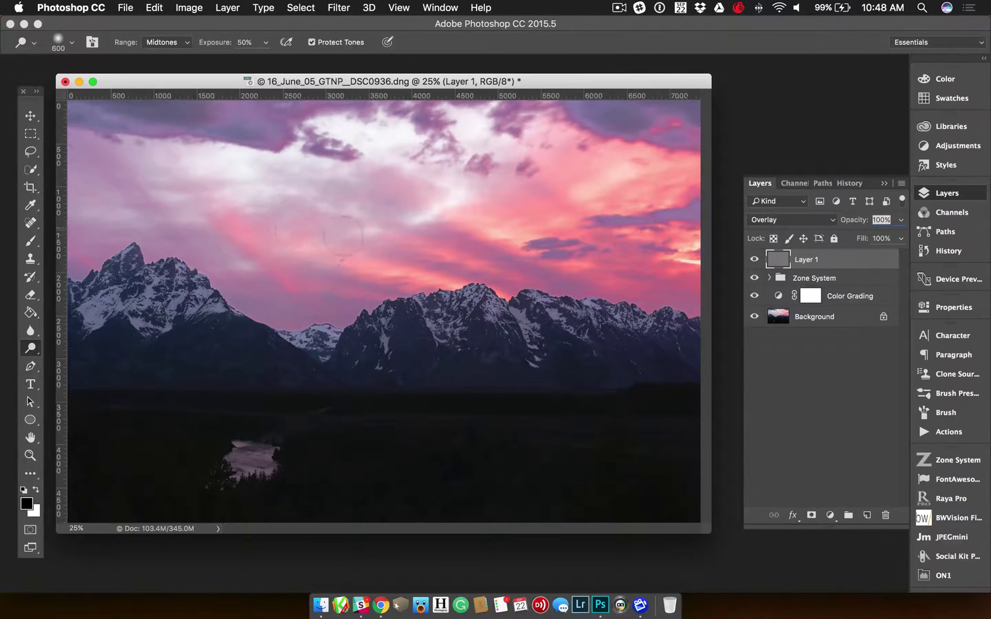
mouse_move(295, 231)
left_mouse_down()
mouse_move(375, 208)
mouse_move(370, 224)
mouse_move(474, 217)
mouse_move(375, 153)
left_mouse_up()
key("super+alt+z")
key("super+alt+z")
key("super+alt+z")
key("super+alt+z")
mouse_move(413, 335)
left_mouse_down()
mouse_move(475, 321)
mouse_move(571, 324)
mouse_move(631, 349)
mouse_move(674, 338)
mouse_move(467, 353)
mouse_move(379, 373)
mouse_move(396, 343)
mouse_move(459, 321)
left_mouse_up()
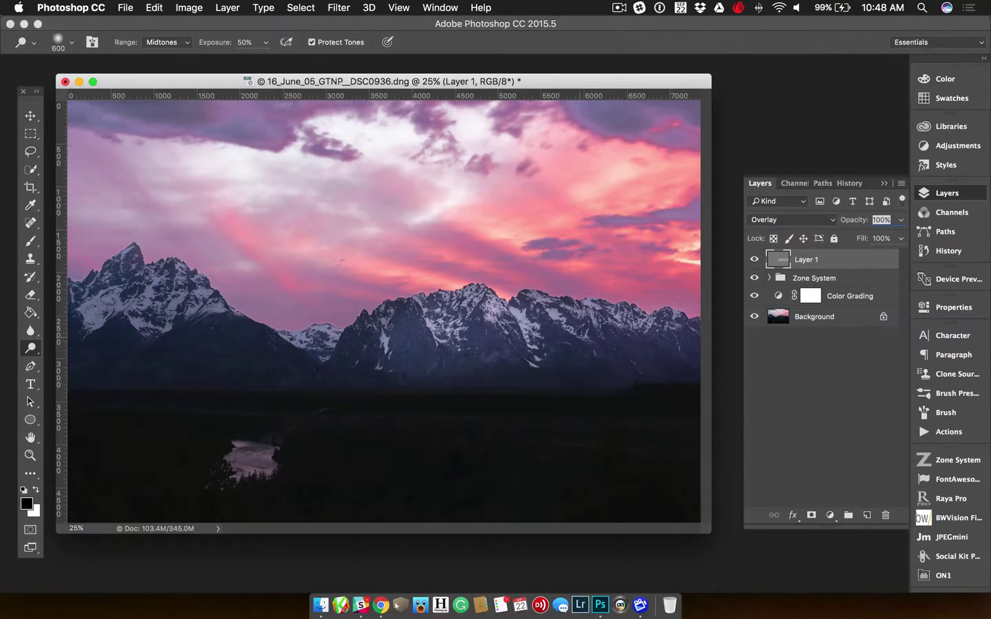
mouse_move(573, 324)
left_mouse_down()
mouse_move(631, 316)
mouse_move(656, 330)
left_mouse_up()
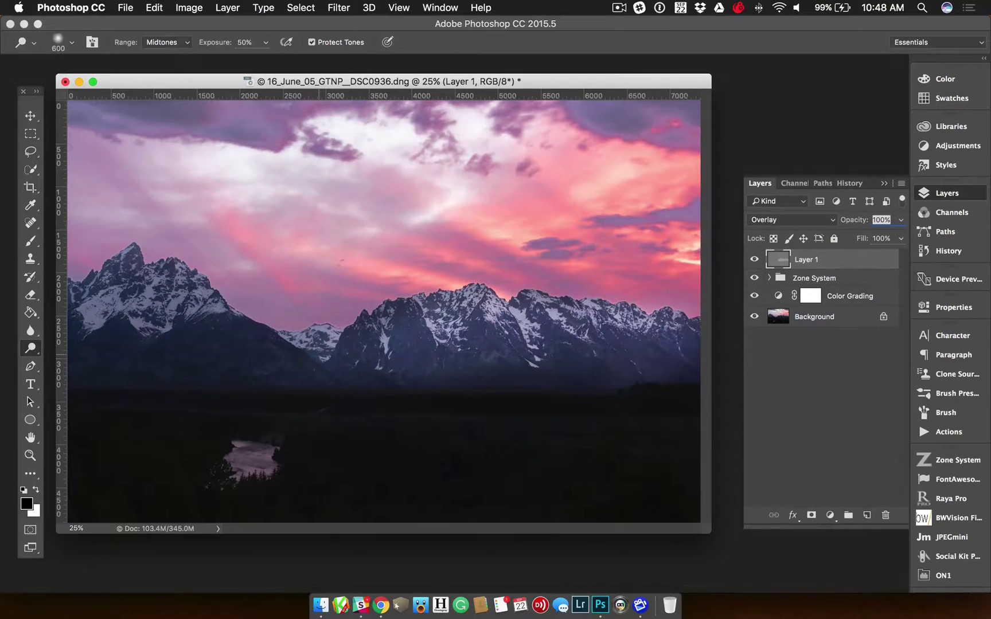
mouse_move(223, 344)
left_mouse_down()
mouse_move(188, 317)
mouse_move(130, 301)
mouse_move(94, 317)
left_mouse_up()
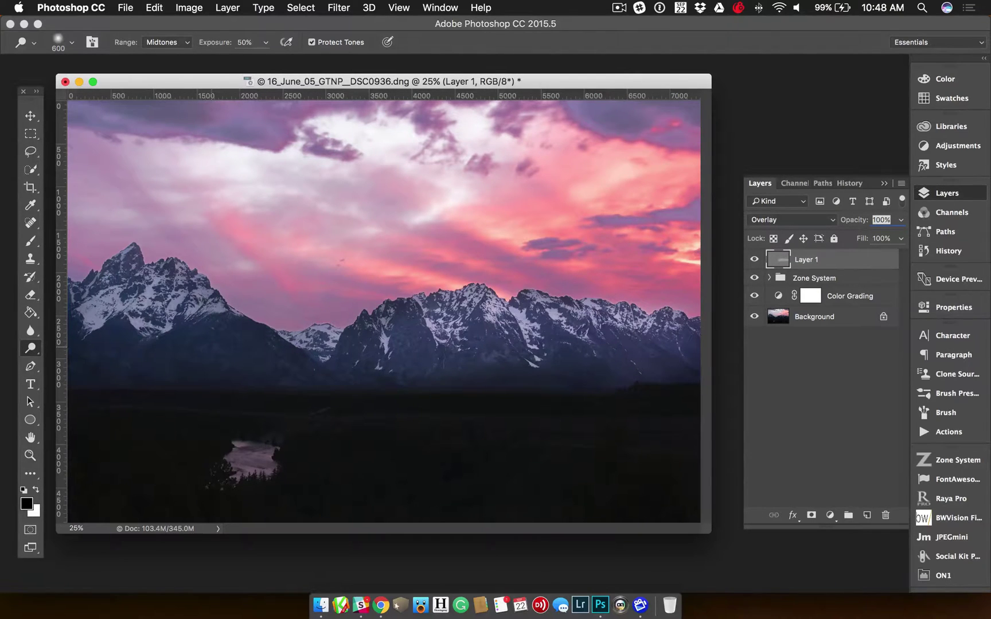
- Burn the upper sky into darker purple streaks and lighten the diagonal pink streak
mouse_move(630, 138)
left_mouse_down()
mouse_move(573, 115)
mouse_move(665, 120)
mouse_move(688, 201)
mouse_move(591, 255)
left_mouse_up()
mouse_move(287, 181)
left_mouse_down()
mouse_move(256, 139)
mouse_move(386, 110)
mouse_move(498, 119)
mouse_move(450, 171)
left_mouse_up()
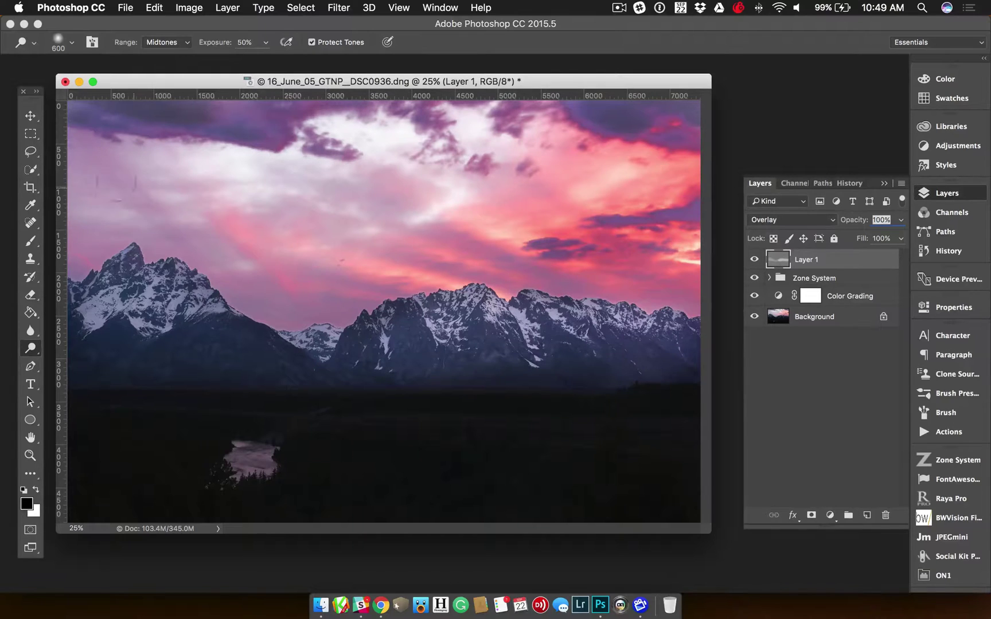
mouse_move(118, 172)
left_mouse_down()
mouse_move(161, 223)
mouse_move(77, 146)
left_mouse_up()
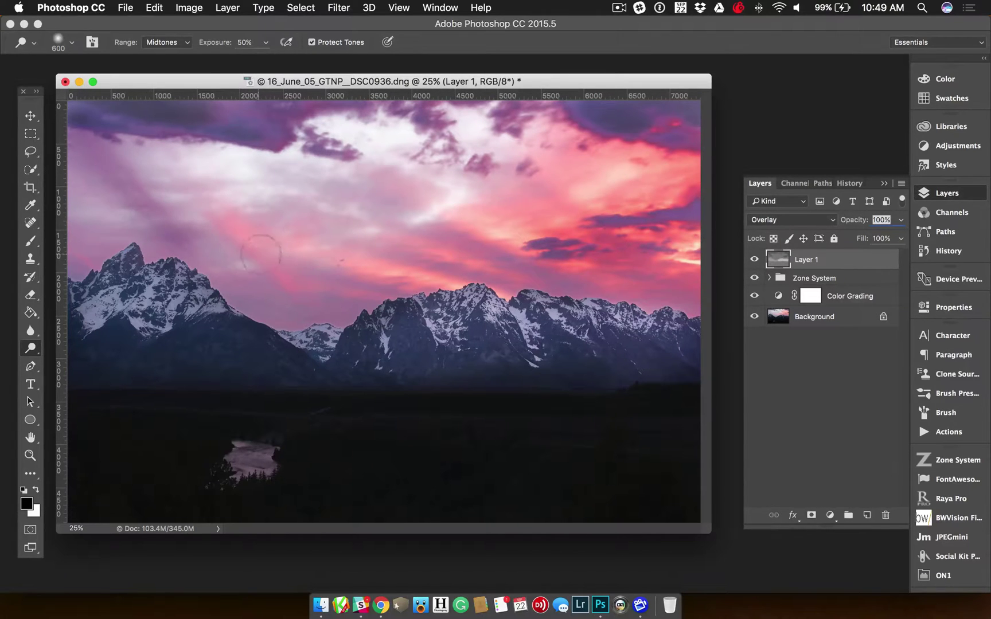
left_click_drag(218, 166, 205, 160)
mouse_move(300, 241)
left_mouse_down()
mouse_move(321, 254)
mouse_move(239, 240)
mouse_move(350, 263)
left_mouse_up()
mouse_move(228, 227)
left_mouse_down()
mouse_move(270, 247)
mouse_move(298, 278)
left_mouse_up()
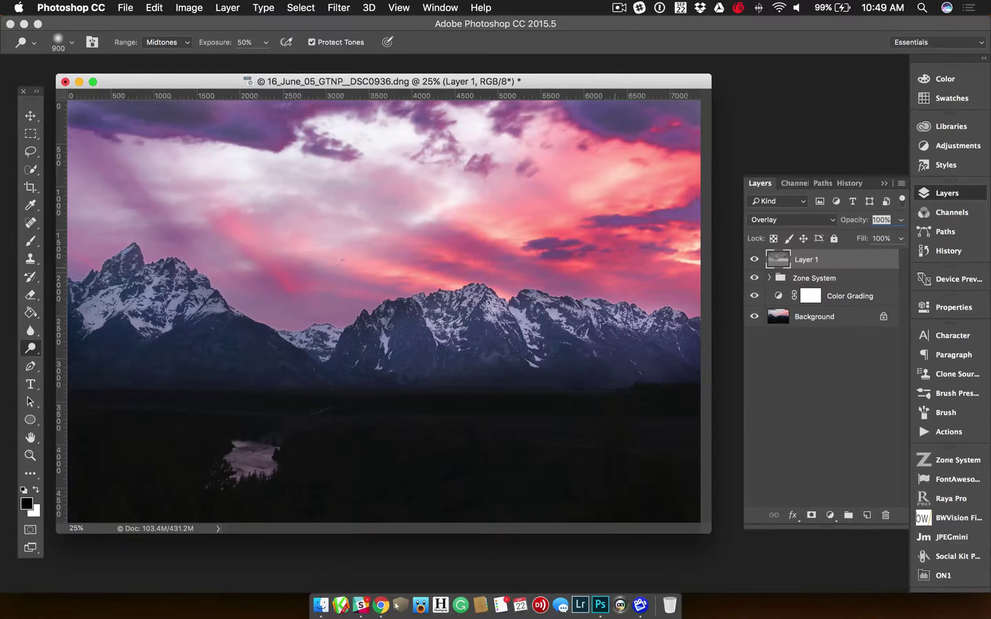
- Solo the dodge-and-burn Layer 1, toggle it to compare, then delete it
left_click(754, 259, "alt")
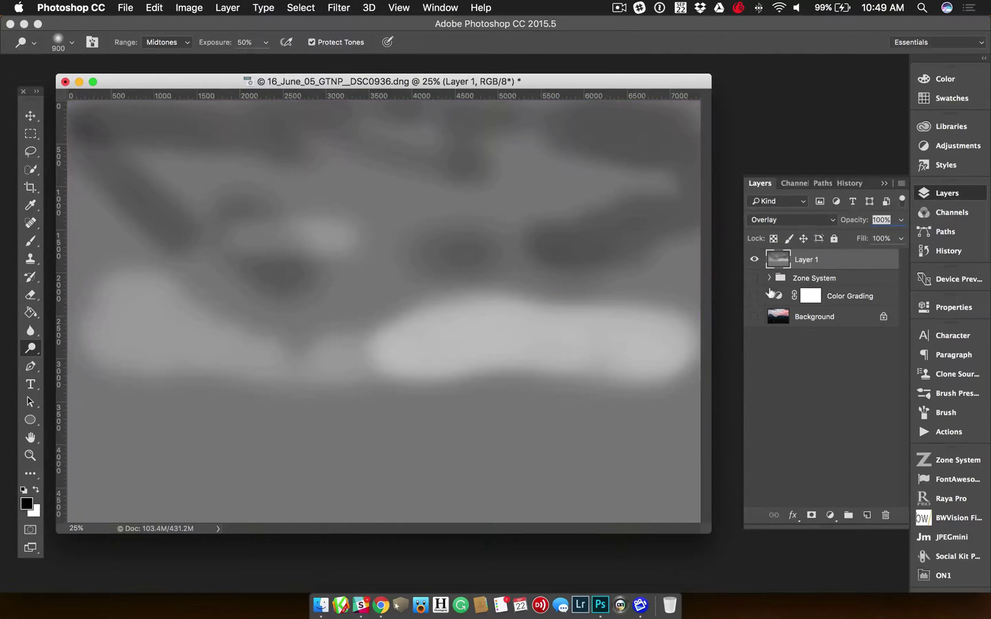
left_click(755, 278, "alt")
left_click(754, 277, "alt")
left_click(754, 295, "alt")
left_click(754, 259)
left_click(754, 317)
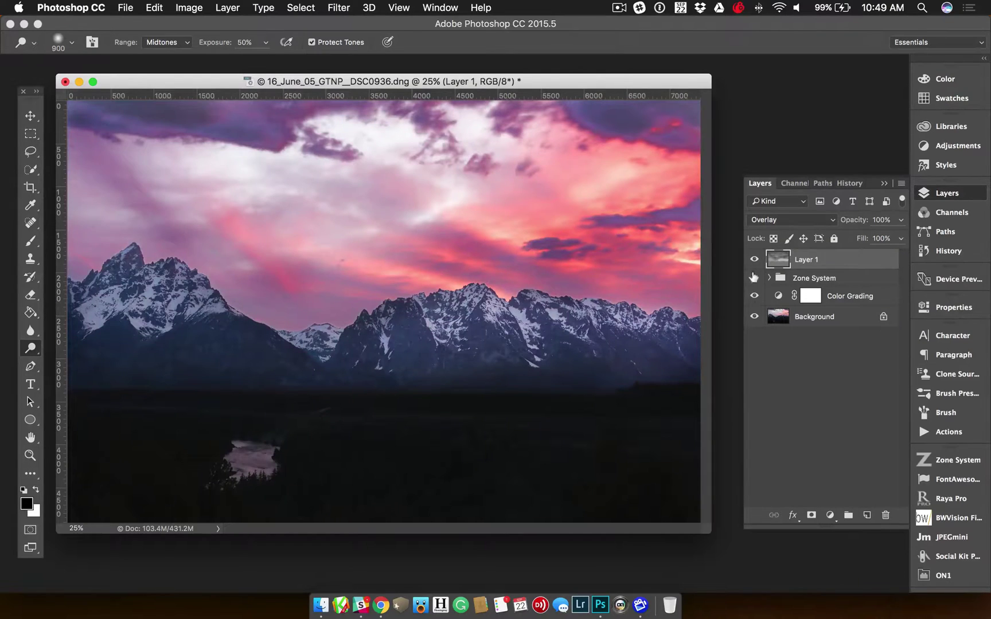
left_click(754, 260)
left_click(755, 260)
left_click(754, 260)
left_click(754, 260)
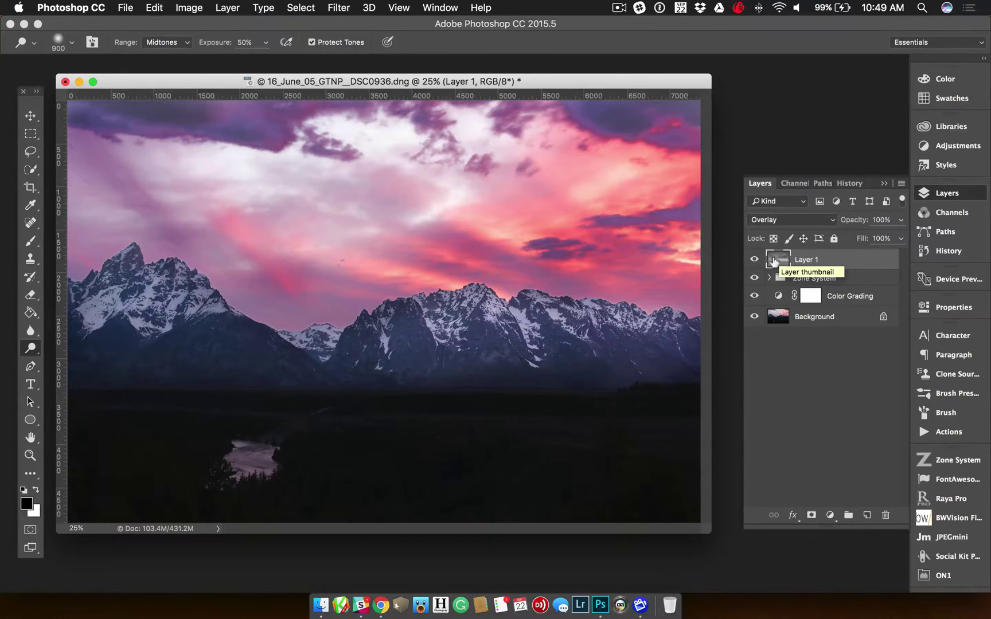
left_click_drag(775, 261, 885, 515)
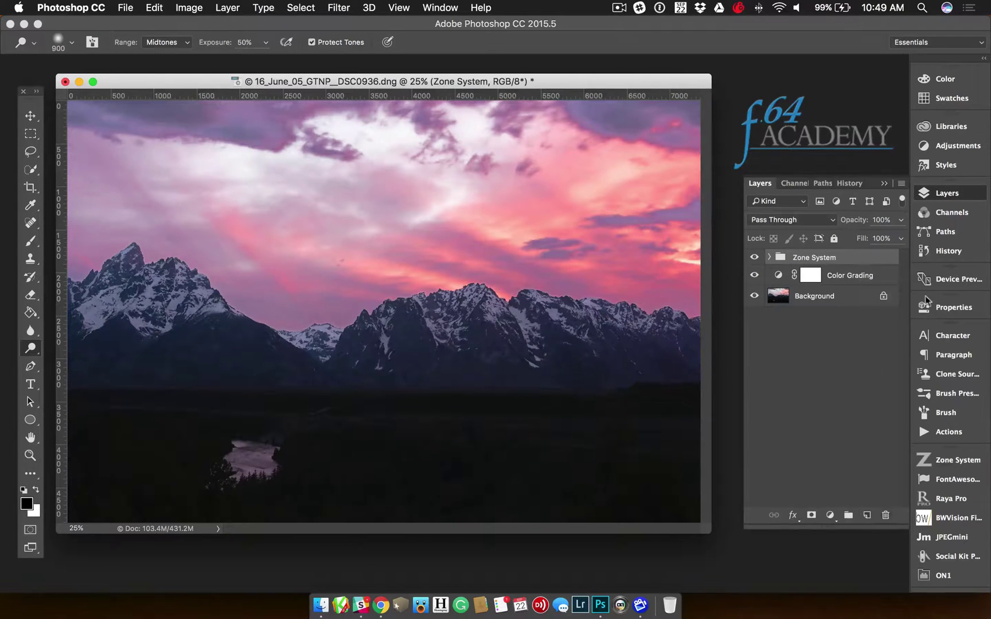
- Show the Zone System panel's Tone controls
left_click(952, 460)
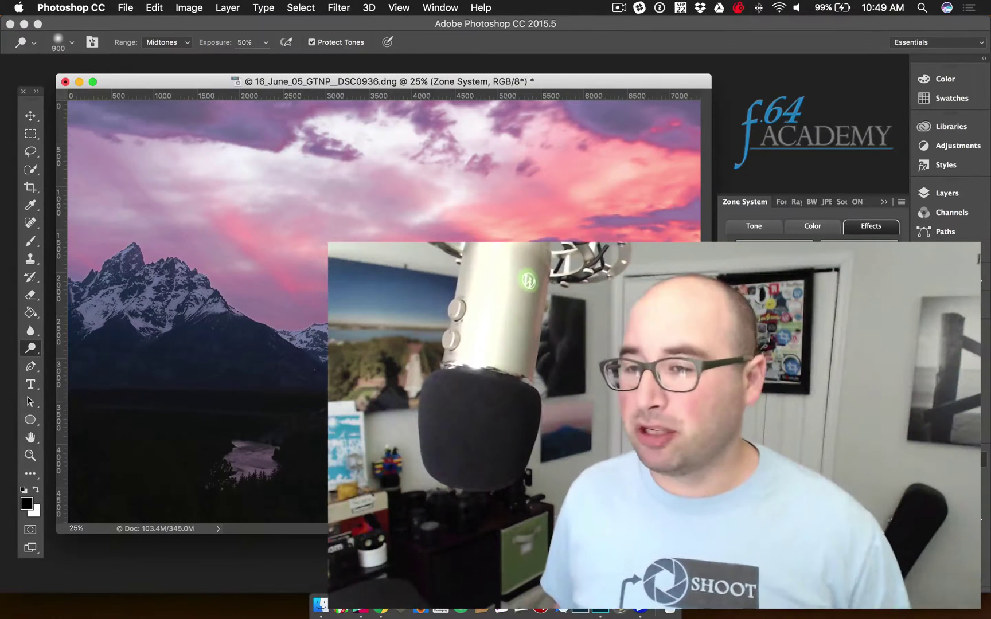
left_click(858, 227)
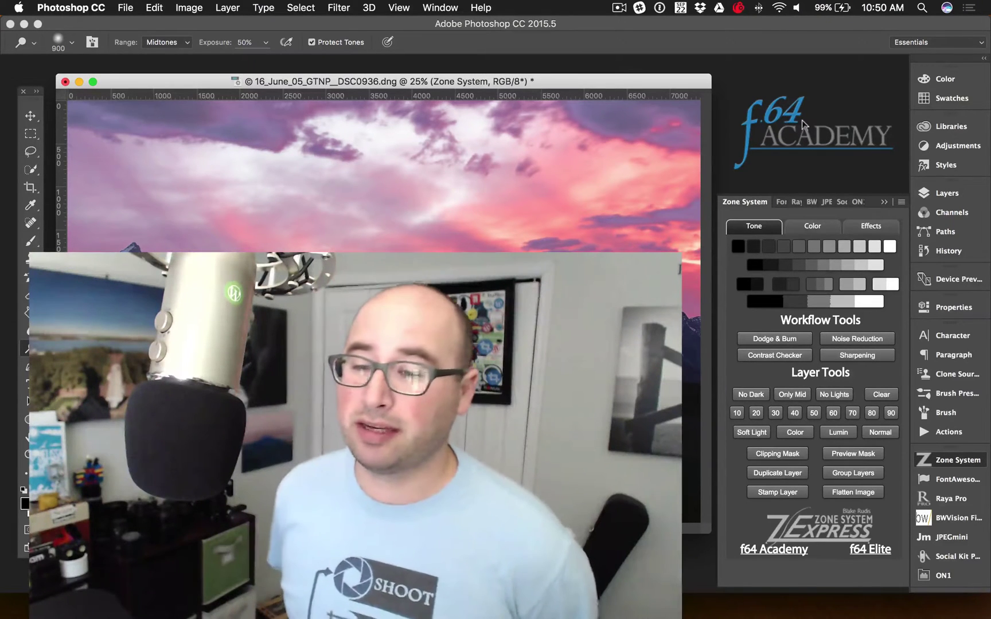
left_click(949, 575)
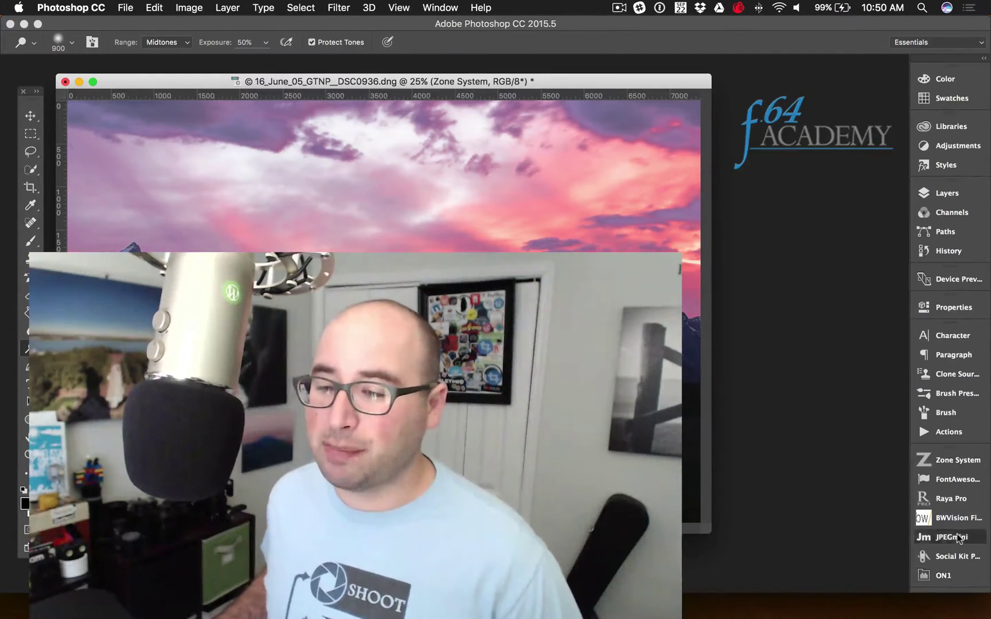
left_click(955, 516)
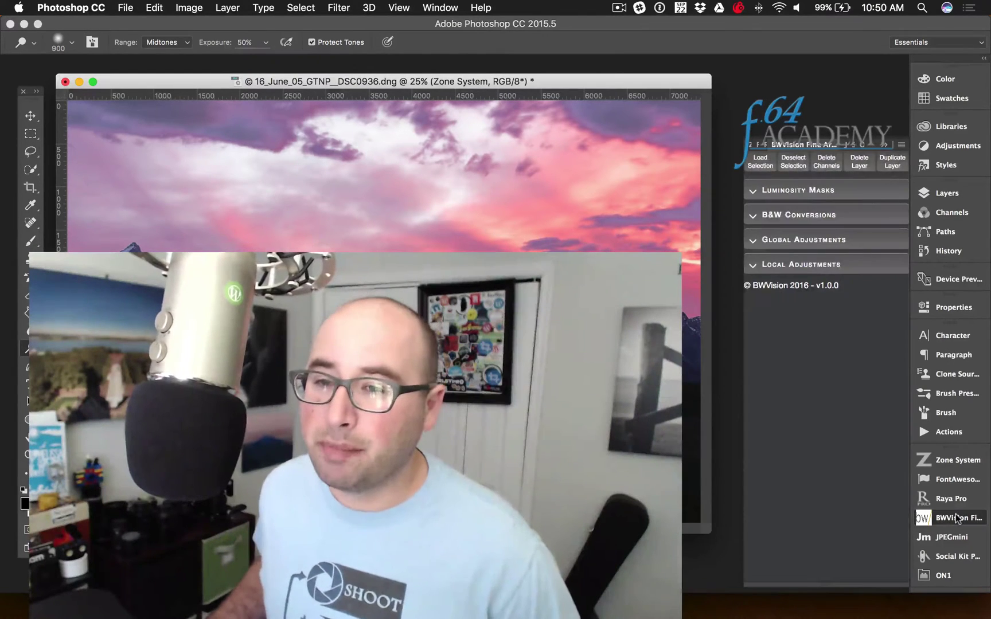
left_click(955, 513)
left_click(948, 500)
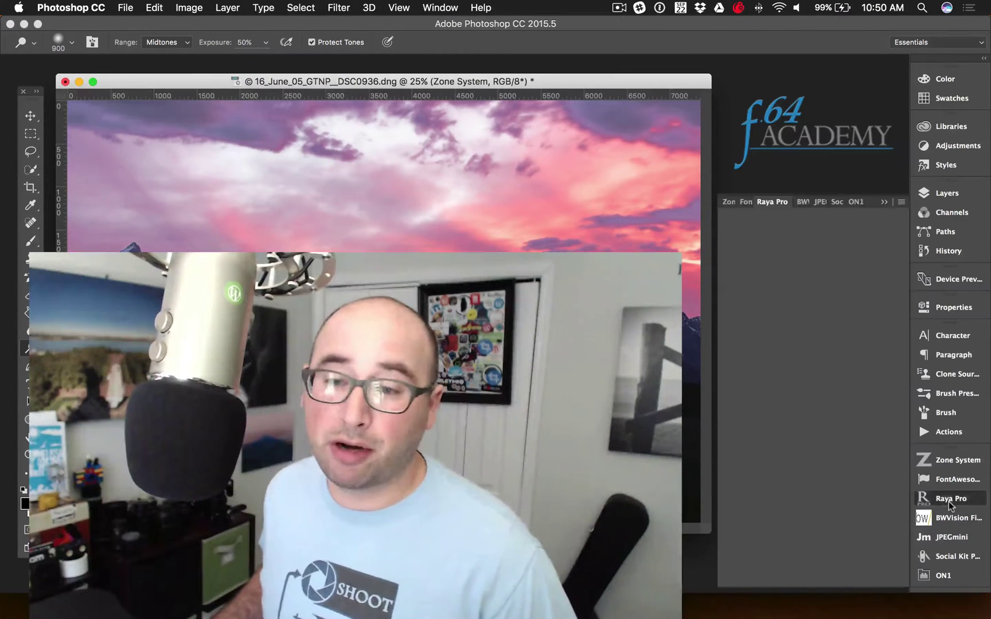
left_click(948, 500)
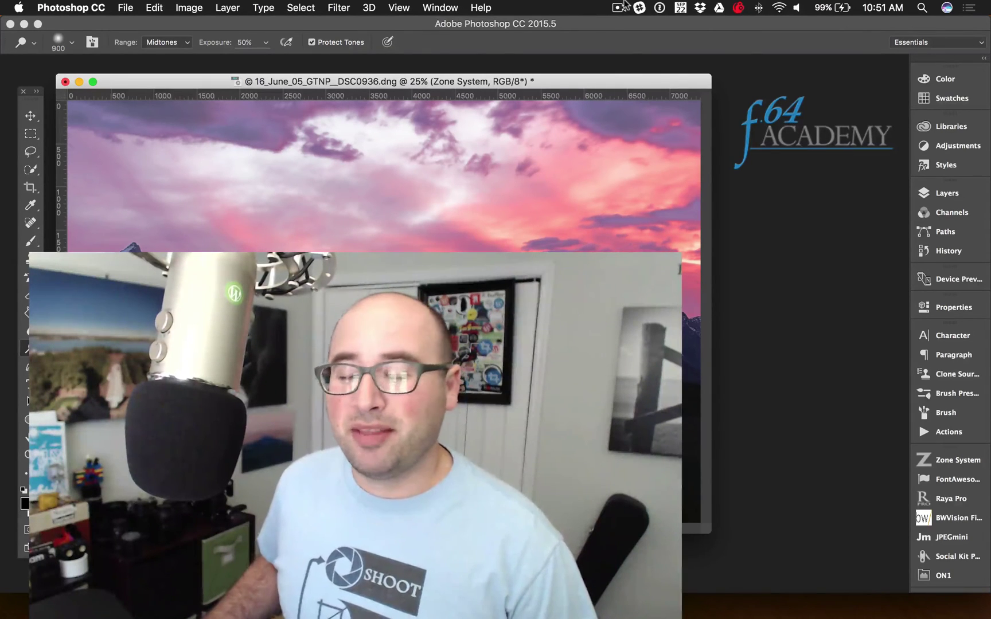
left_click(951, 460)
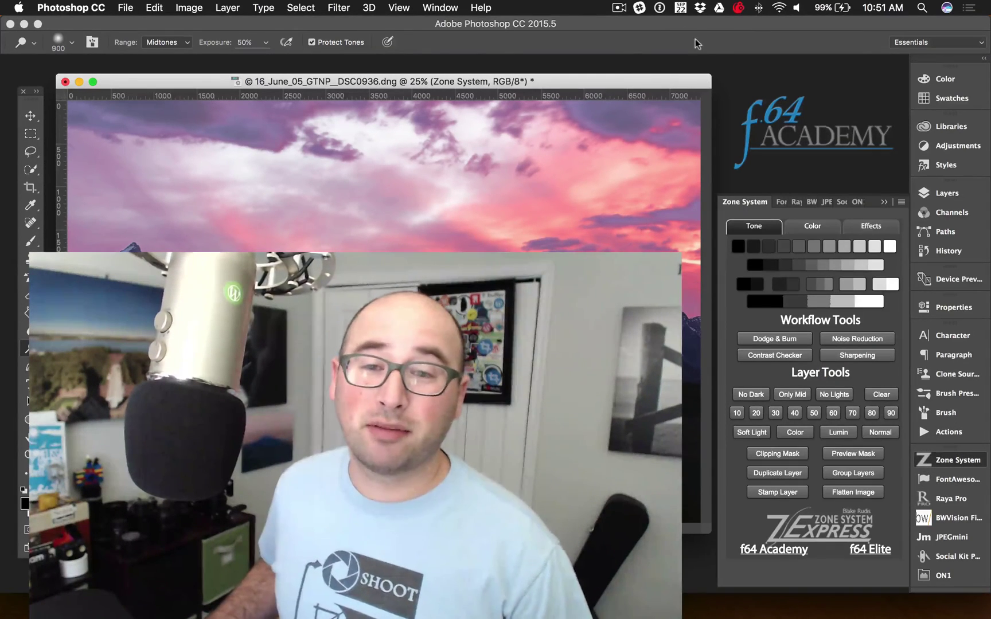